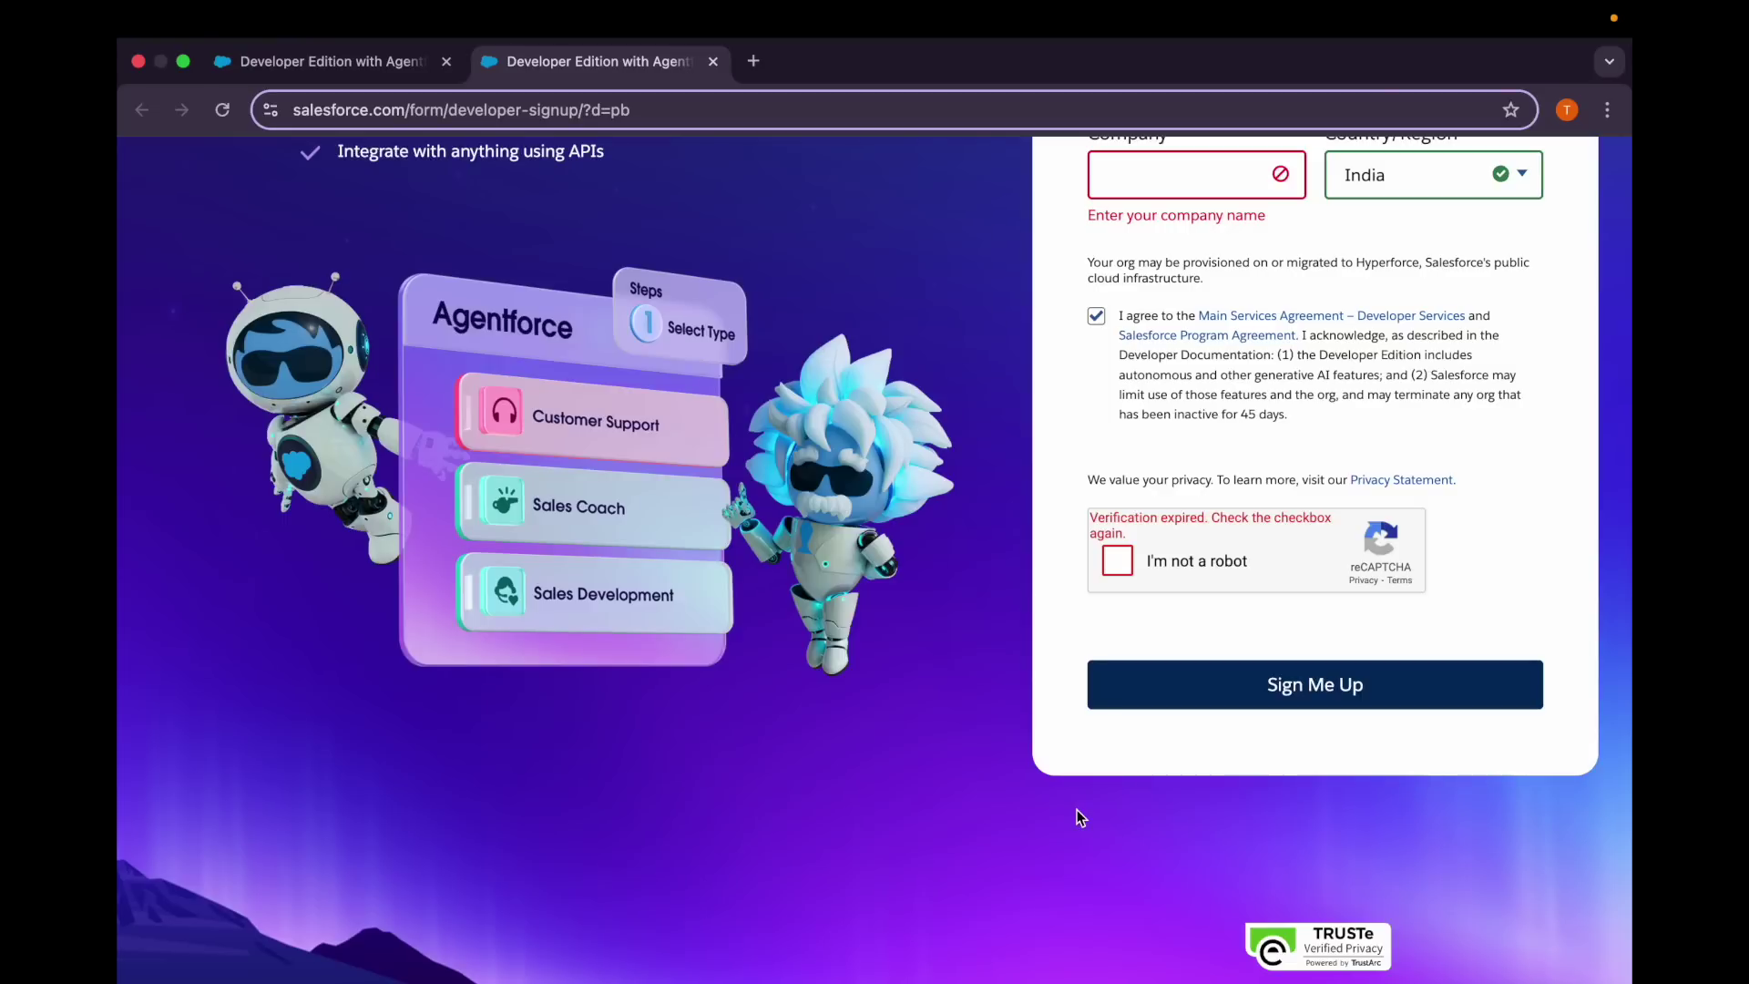
# Attempt to submit the signup form and highlight lines of its description text.
pyautogui.click(1485, 685)
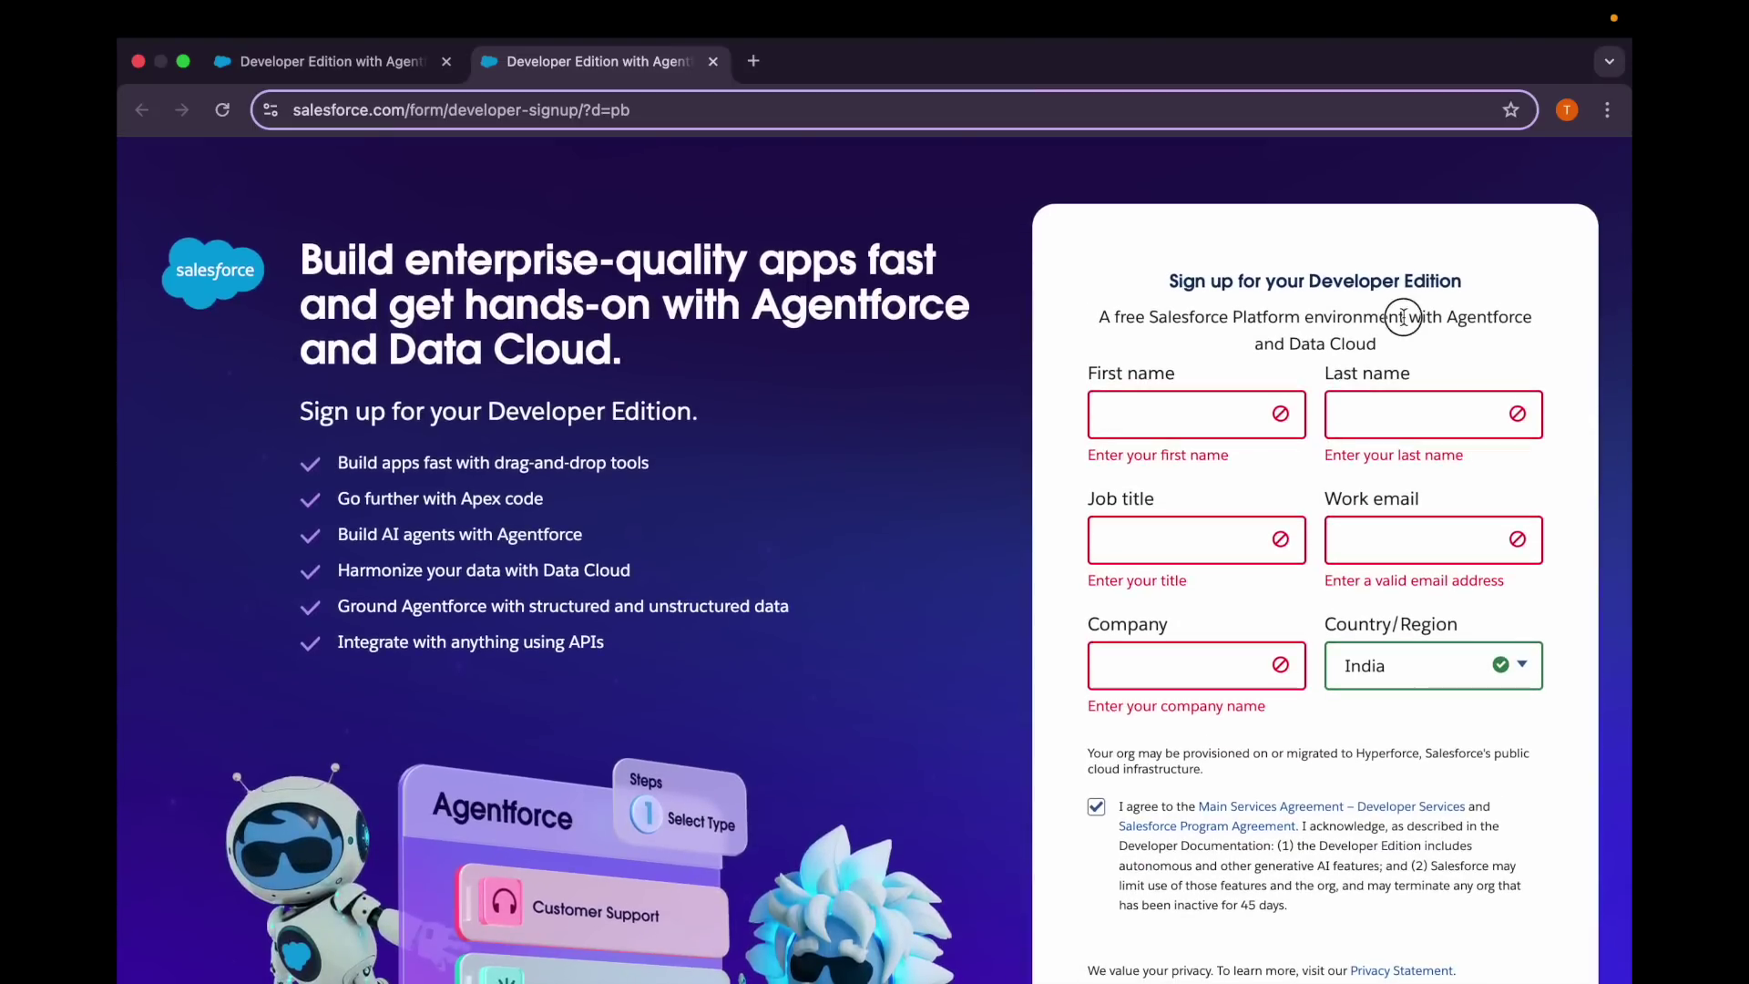
pyautogui.moveTo(1402, 317); pyautogui.dragTo(1535, 347)
pyautogui.click(1407, 354)
pyautogui.moveTo(1099, 319); pyautogui.dragTo(1261, 340)
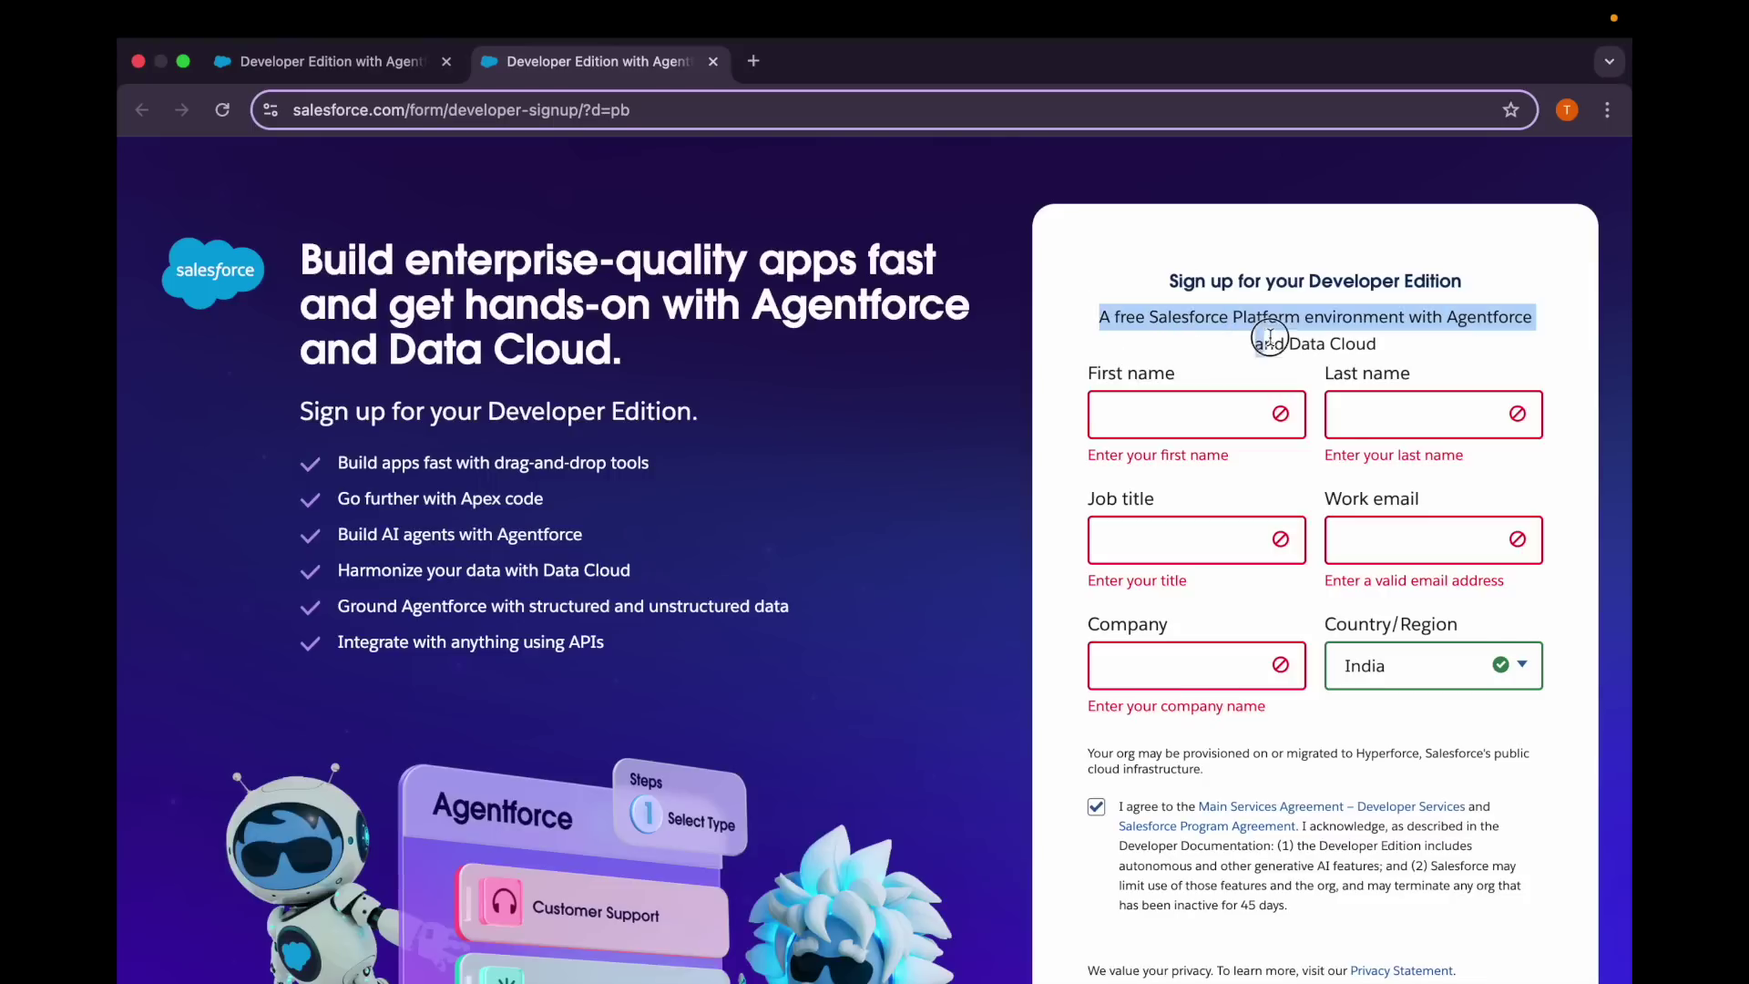
pyautogui.click(1394, 367)
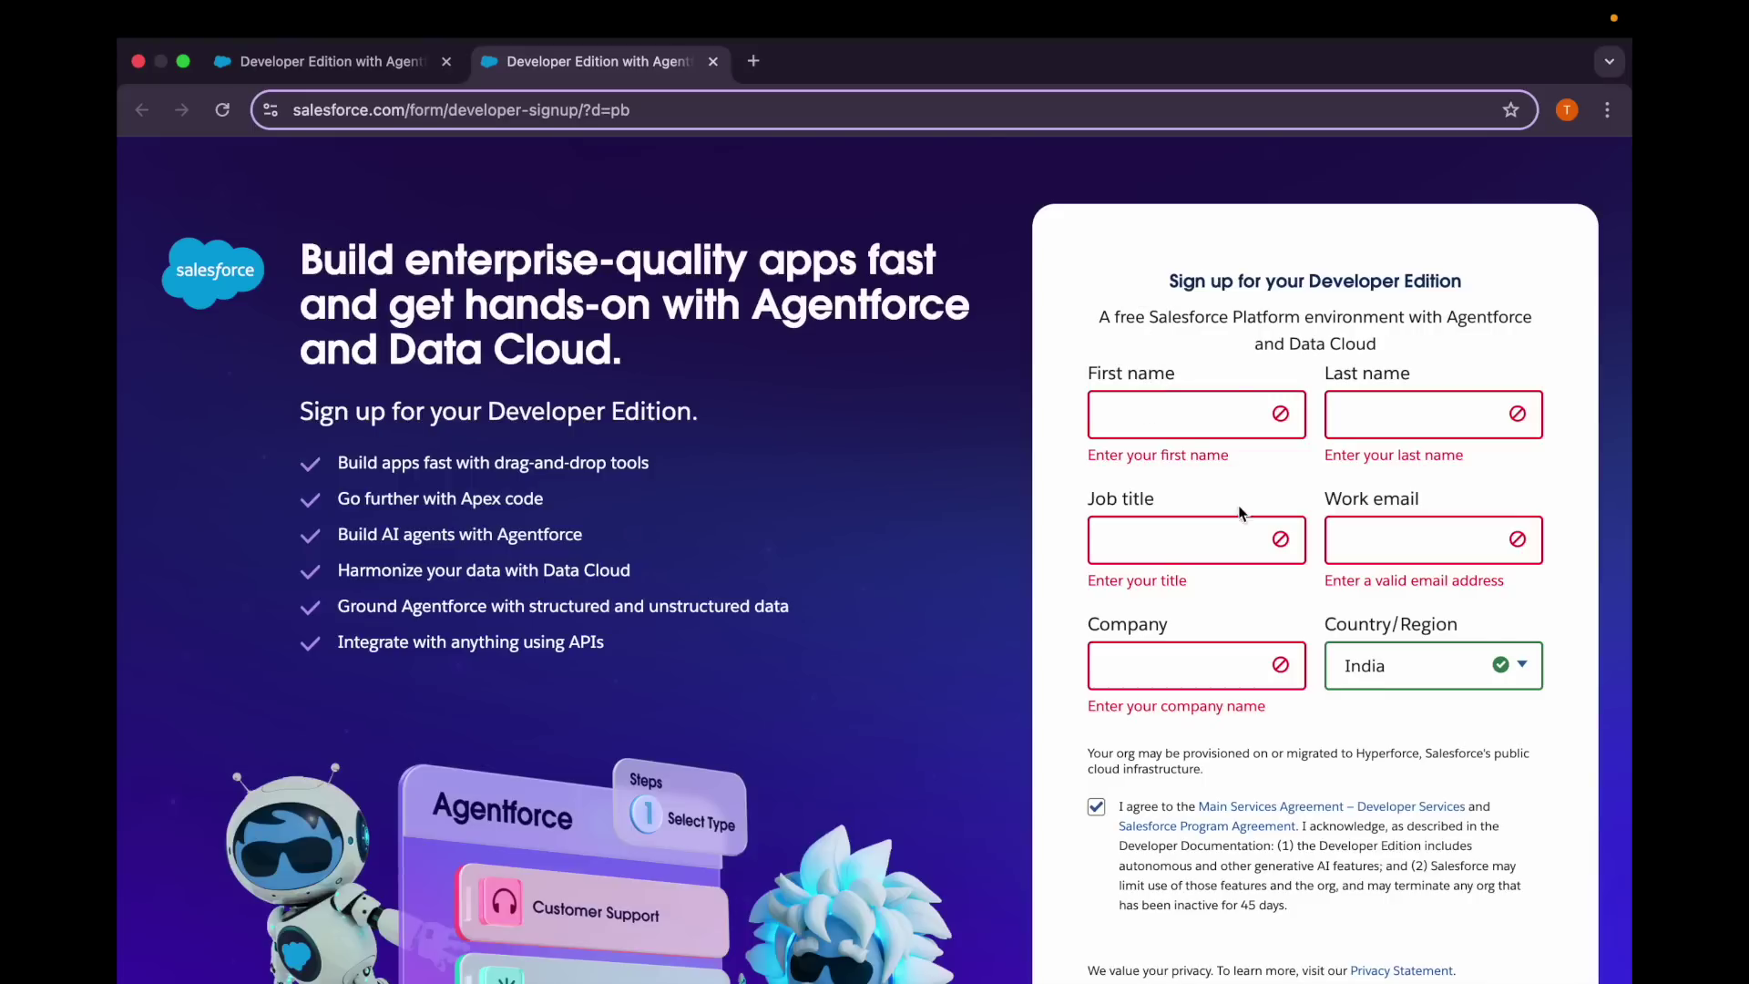
# Submit the filled signup form with job title Developer, company Salesforce and country India.
pyautogui.click(371, 62)
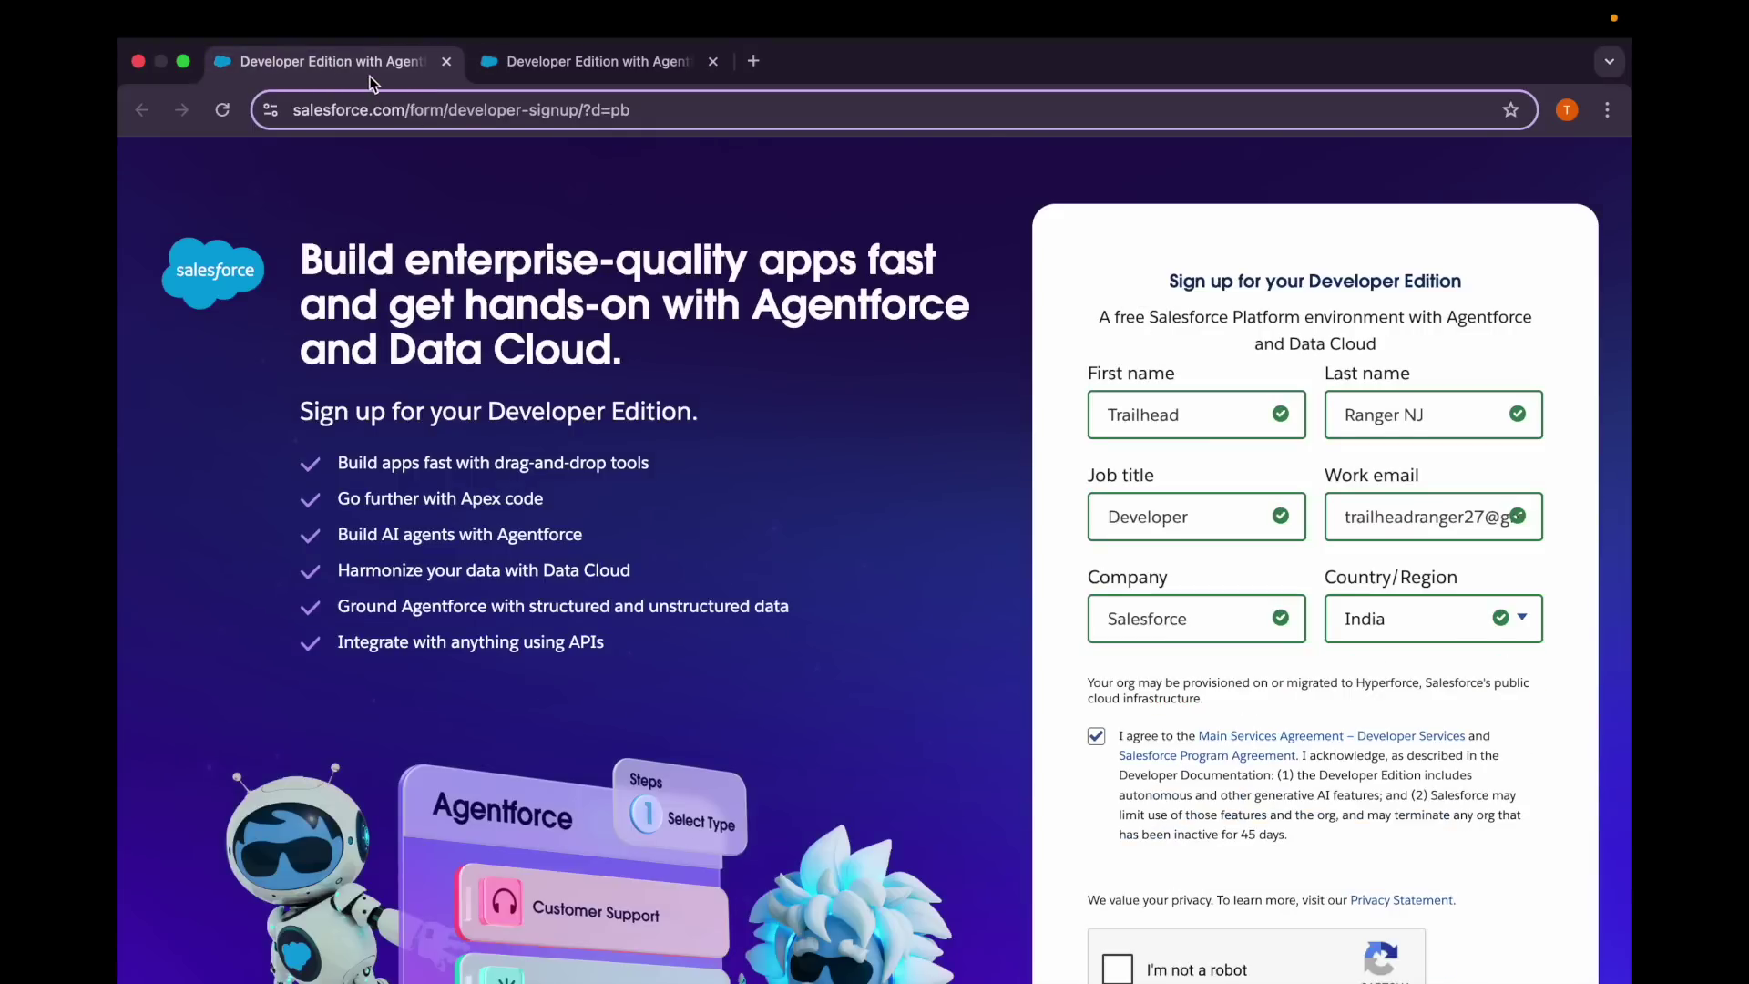
pyautogui.scroll(-1, 1060, 586)
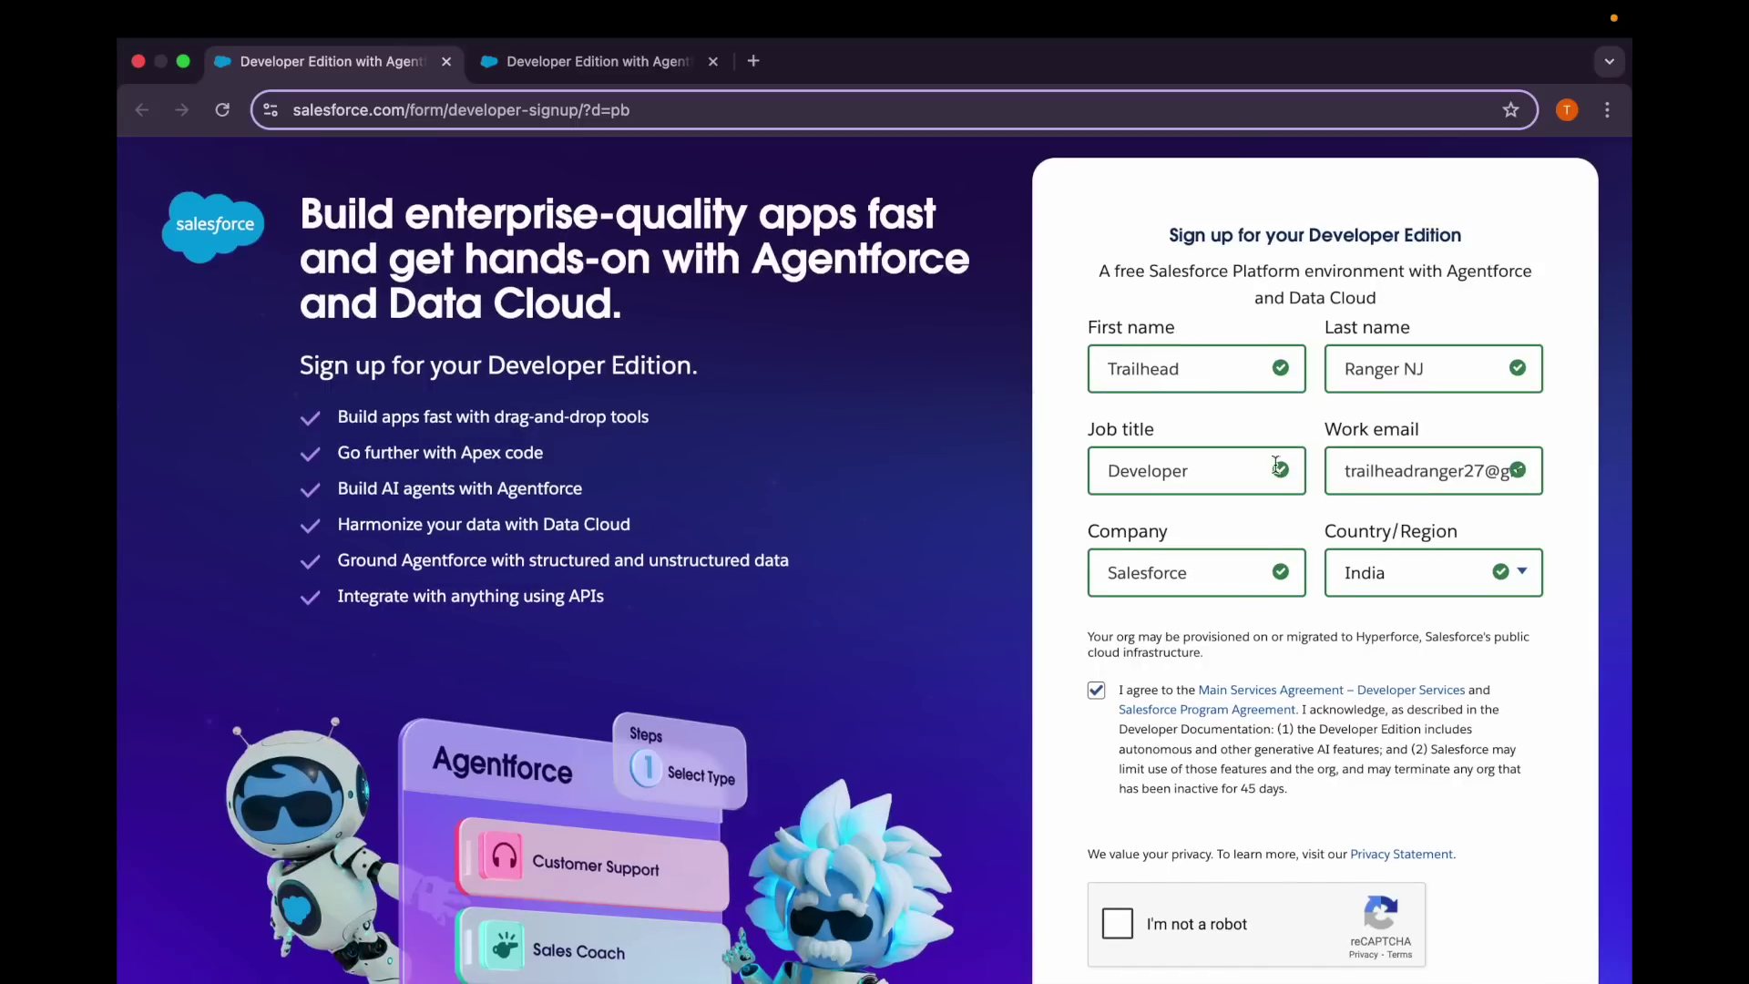
pyautogui.scroll(-3, 1246, 622)
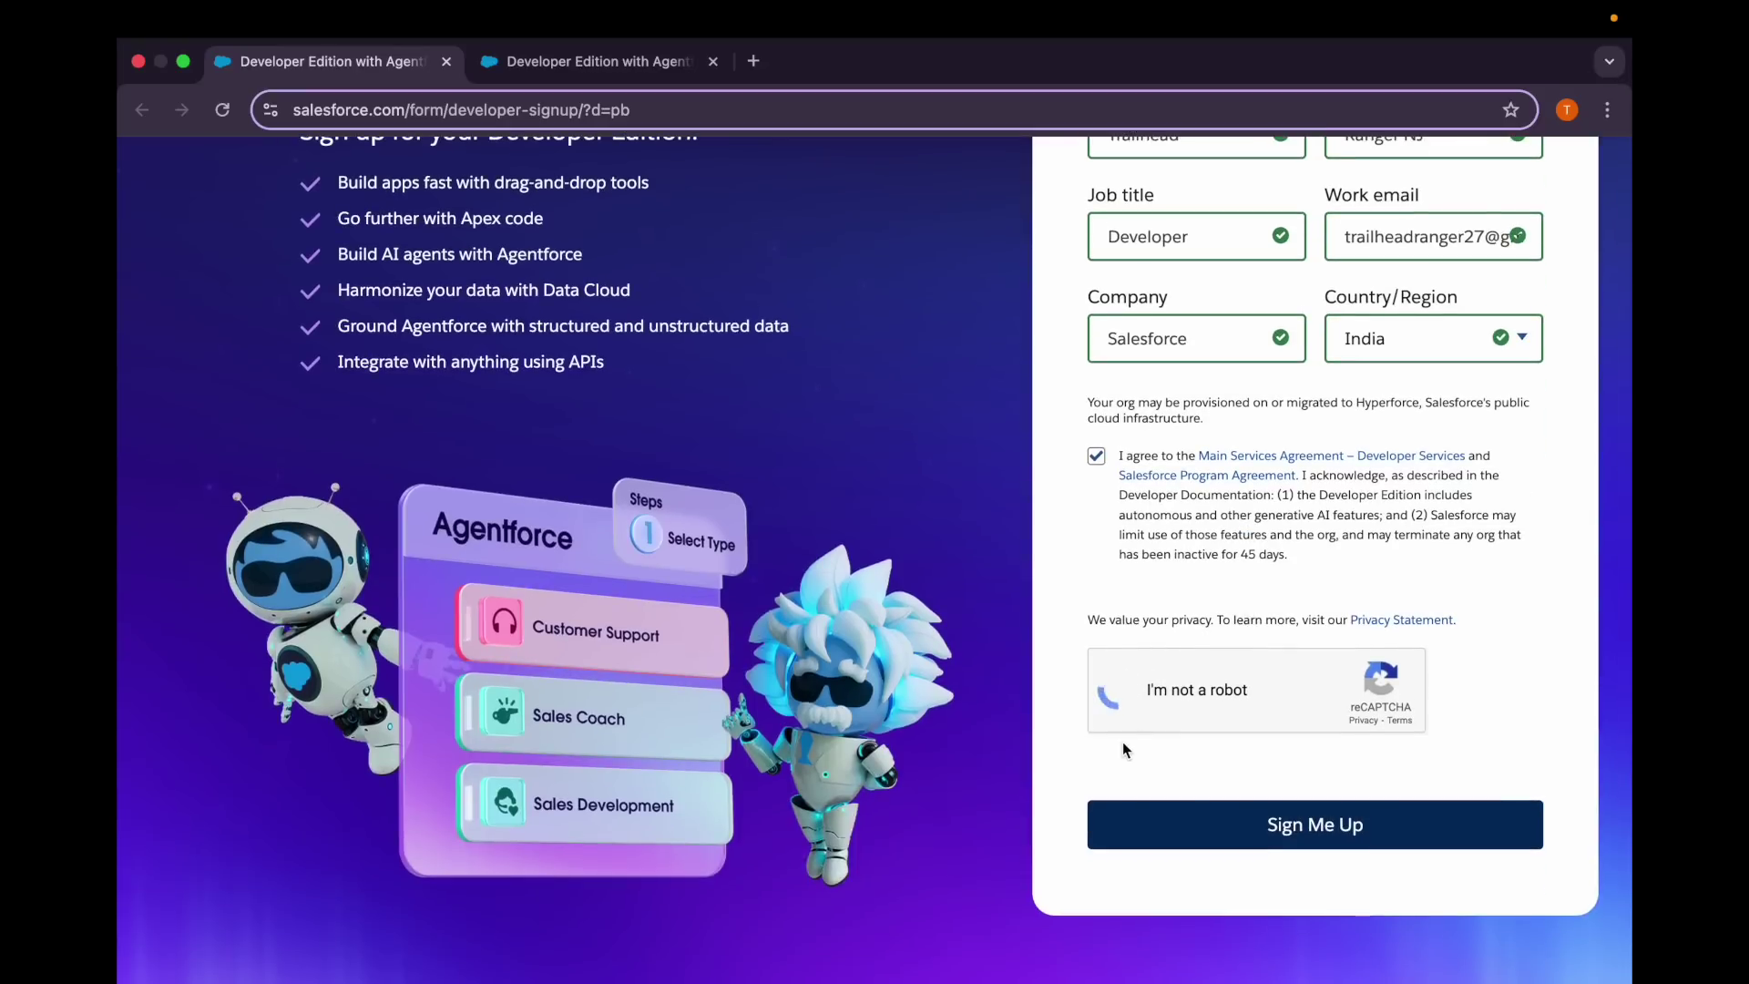
pyautogui.click(1159, 836)
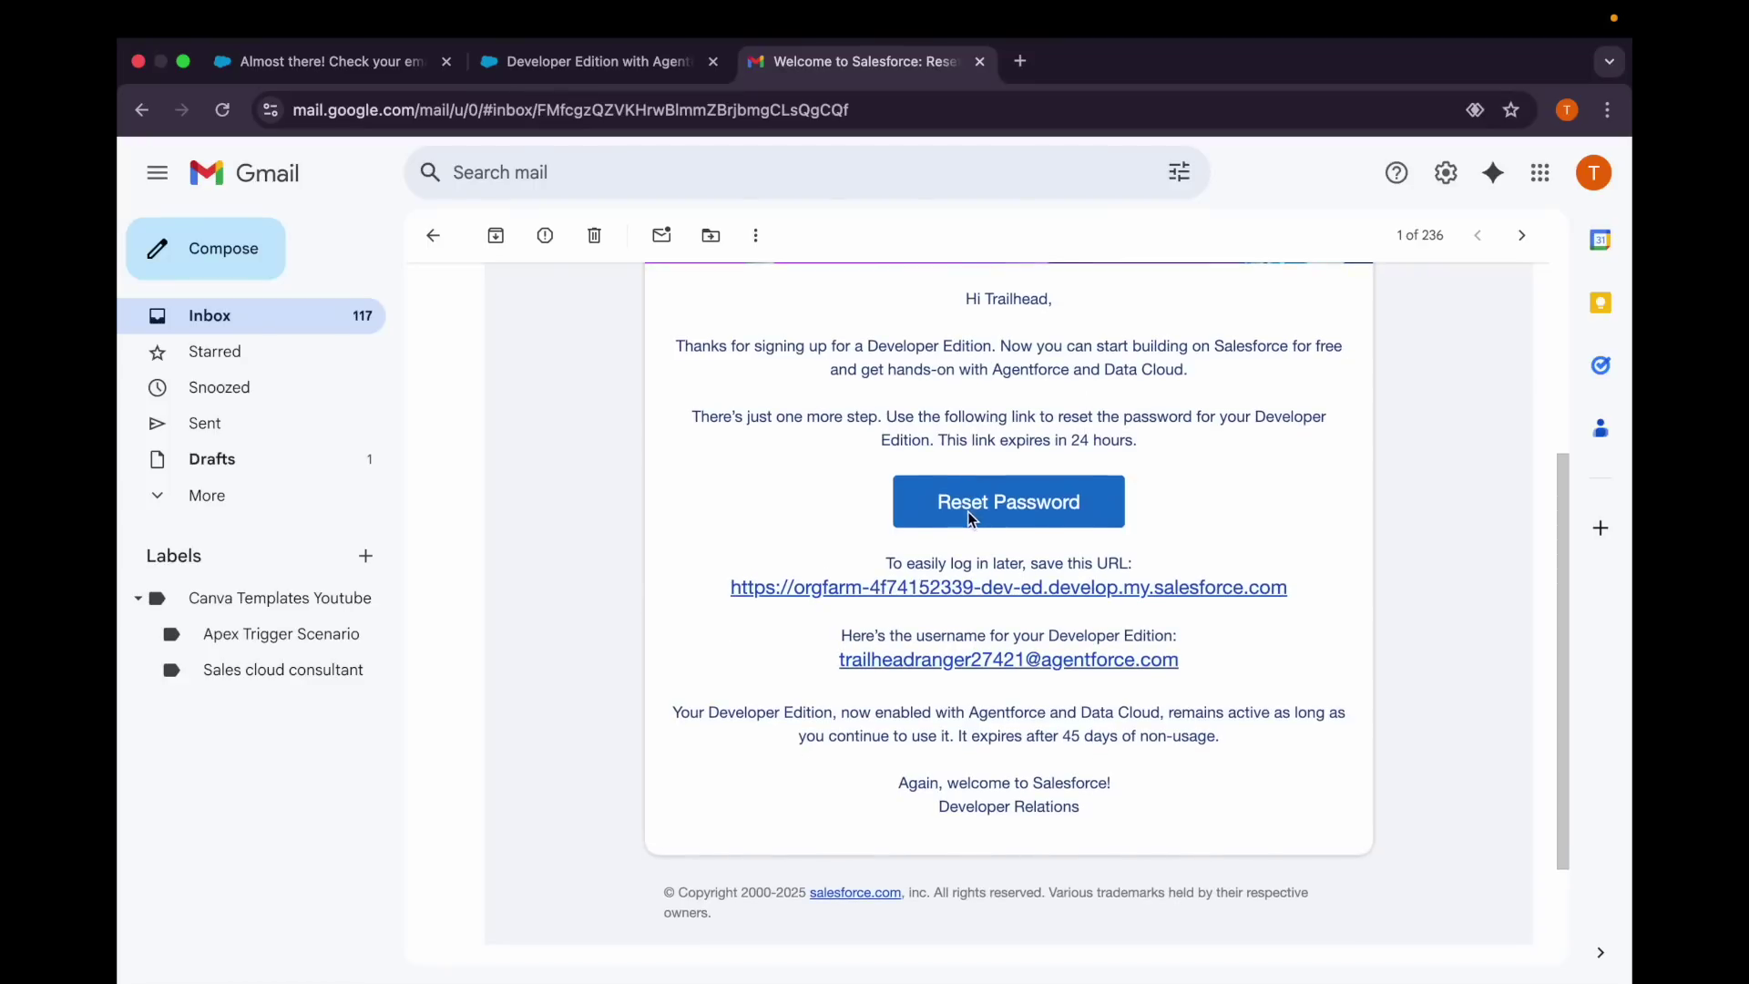
# Open the new org's login URL from the Welcome to Salesforce email.
pyautogui.click(860, 591)
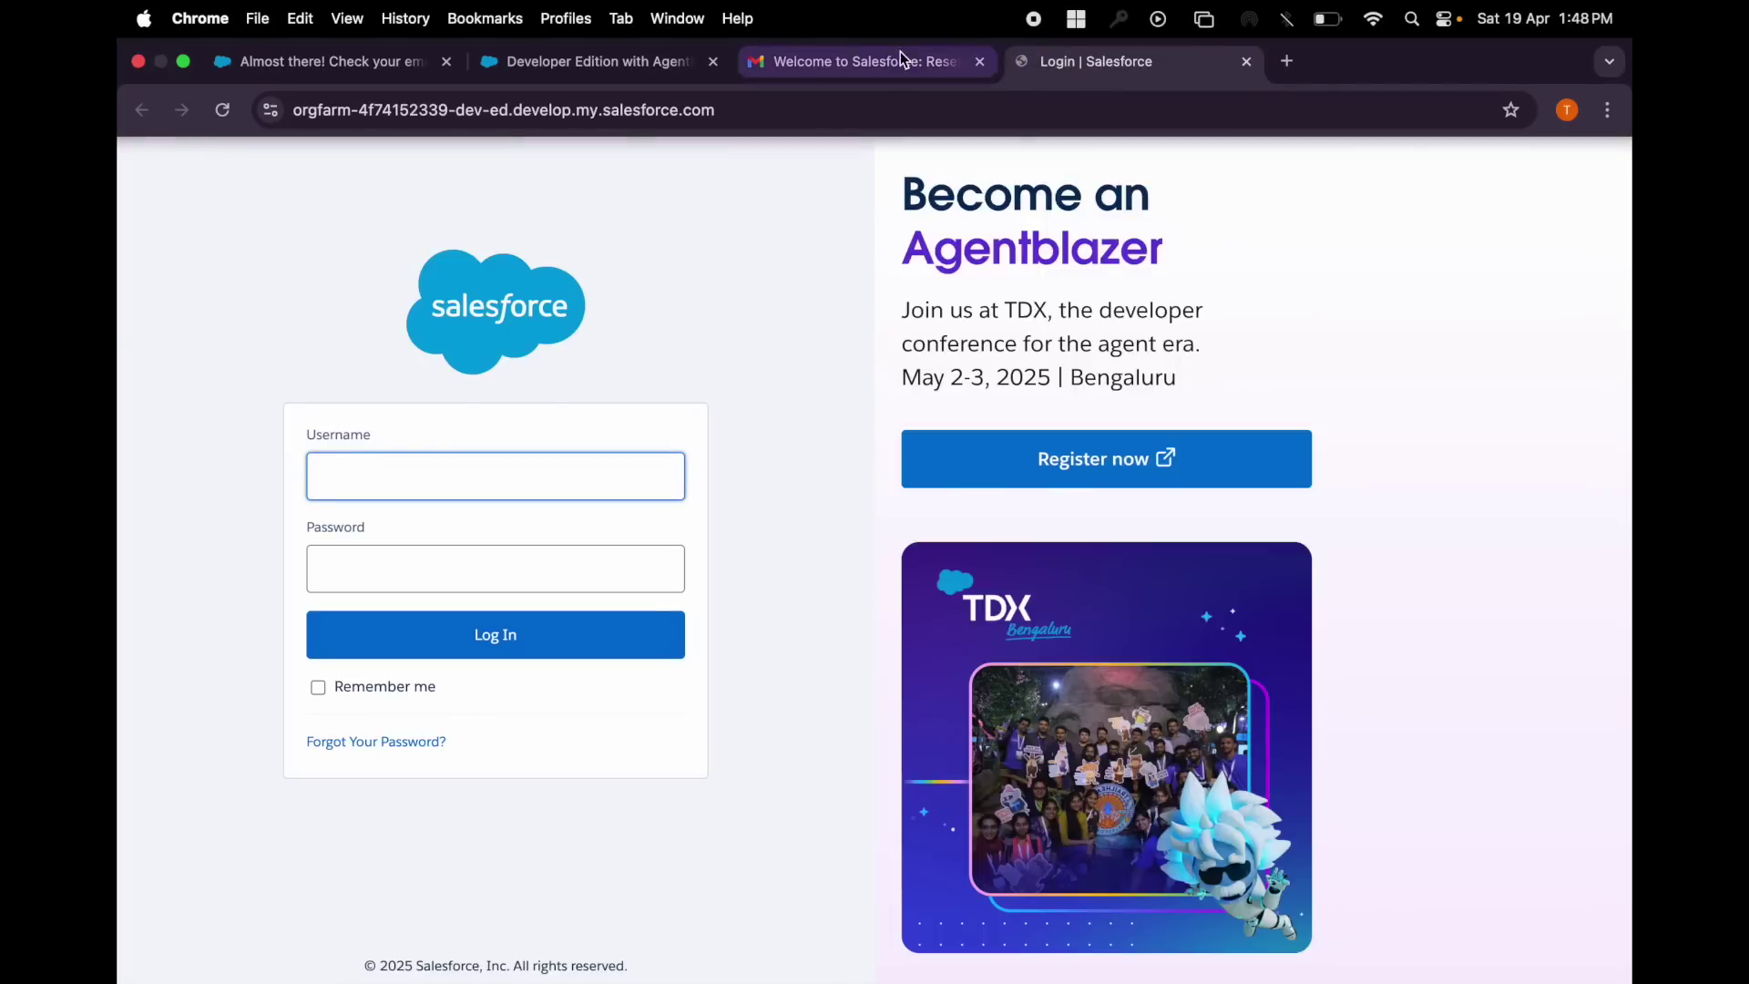
# Log in to the new org using the username copied from the welcome email and a password.
pyautogui.click(900, 60)
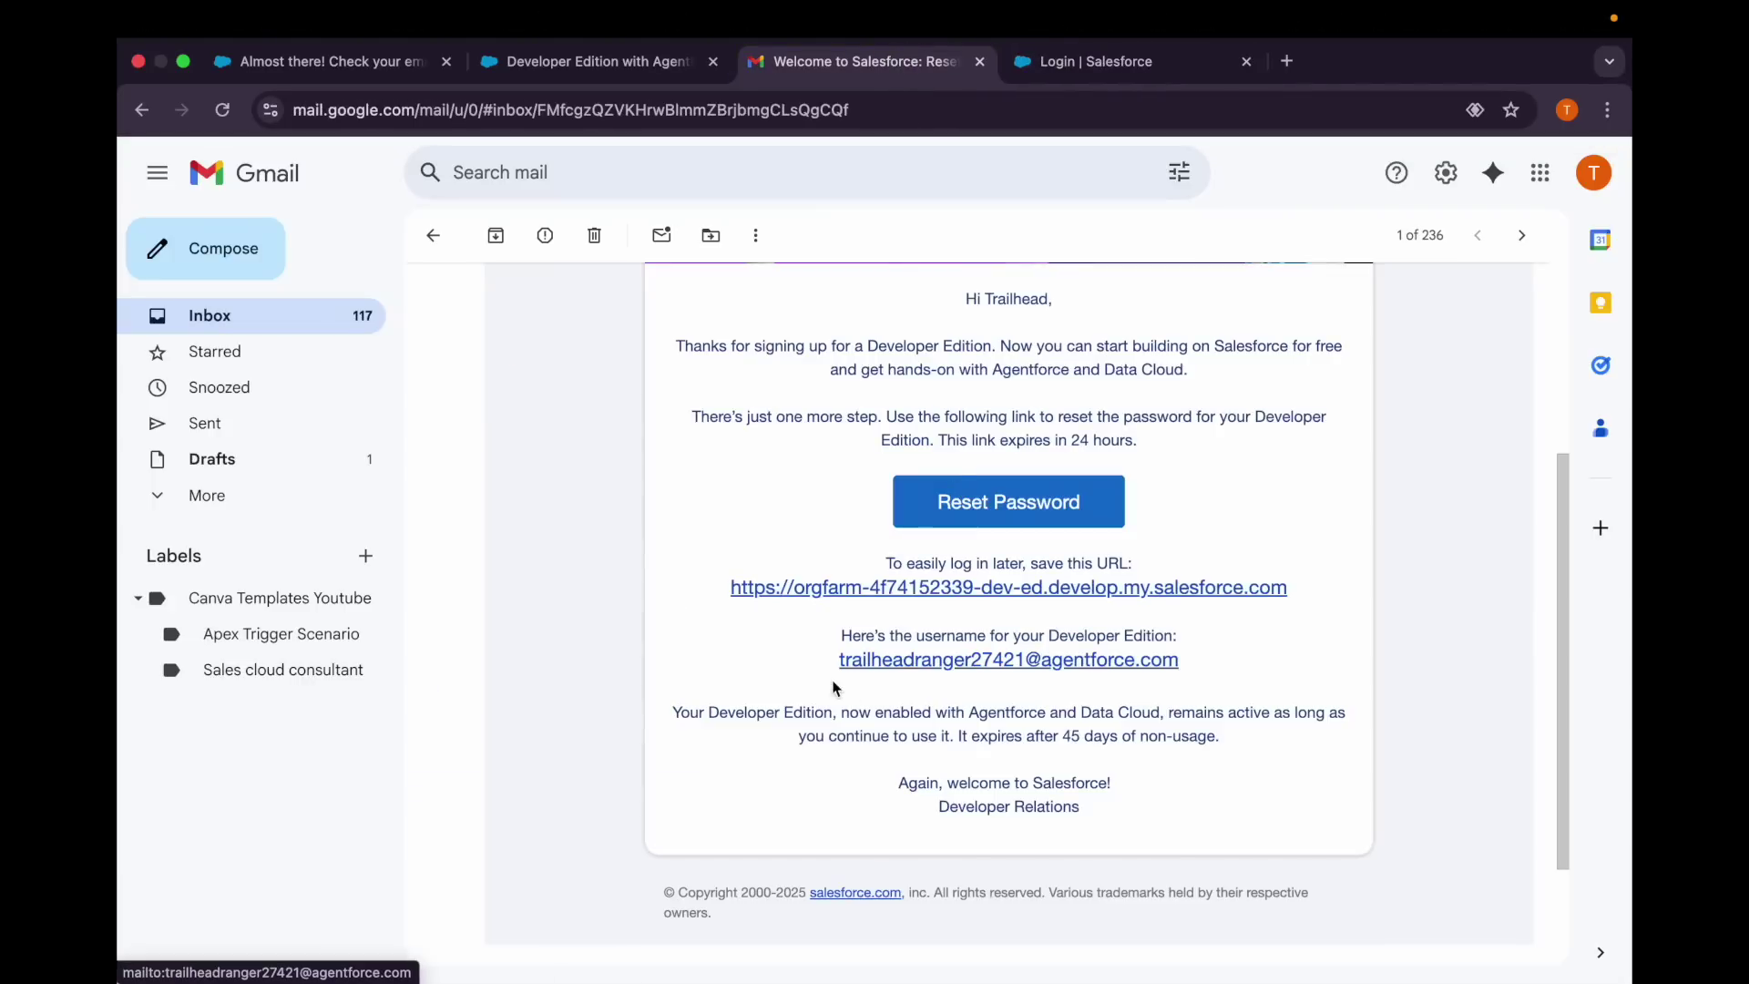
pyautogui.moveTo(836, 663); pyautogui.dragTo(1194, 665)
pyautogui.press('super+c')
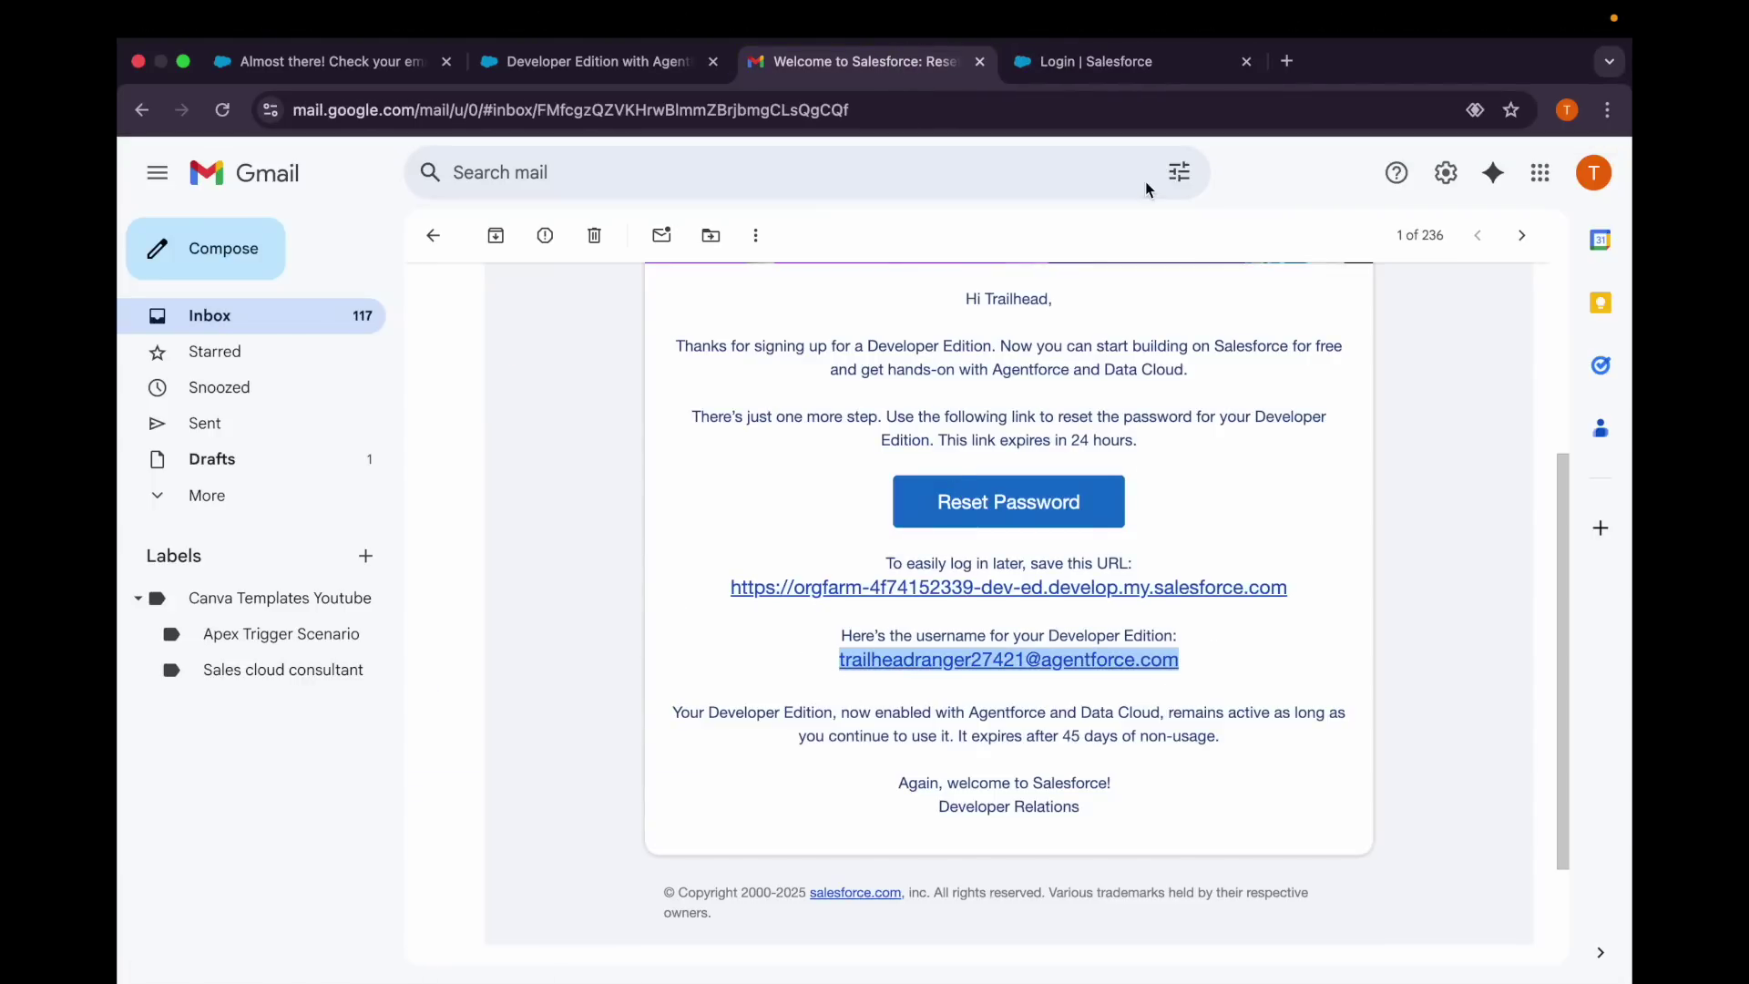
pyautogui.click(1081, 64)
pyautogui.click(429, 473)
pyautogui.press('super+v')
pyautogui.click(383, 575)
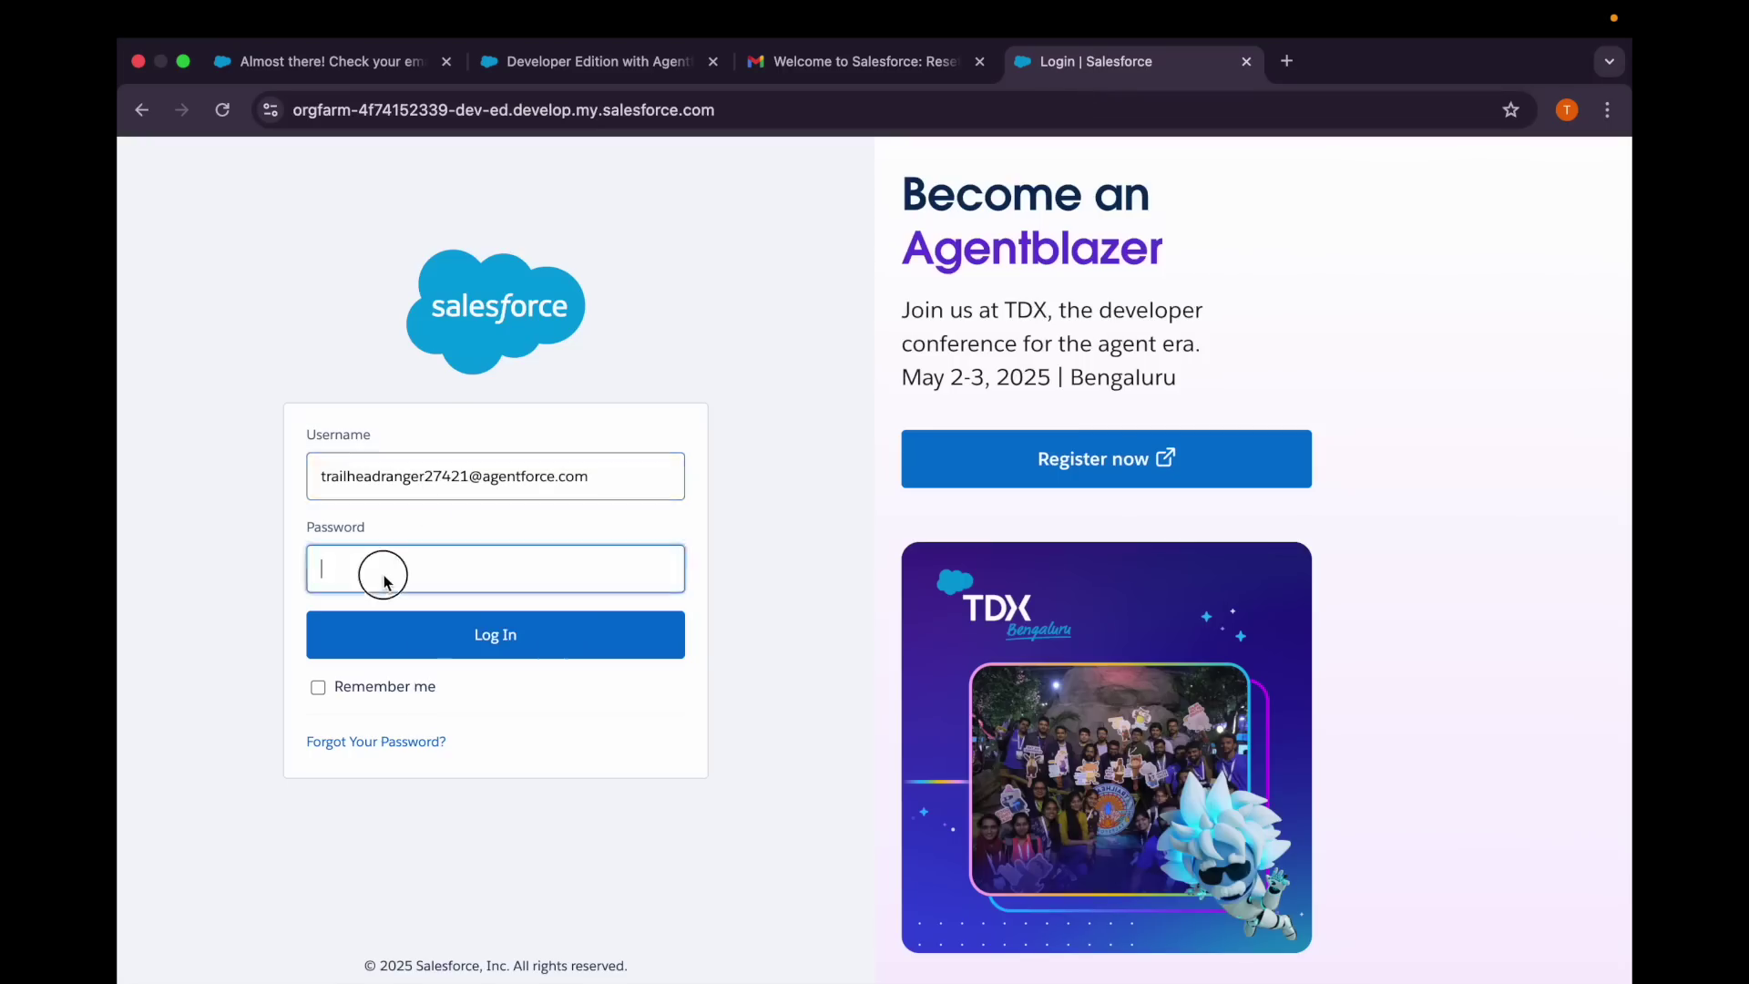
pyautogui.write('••••••••')
pyautogui.click(407, 630)
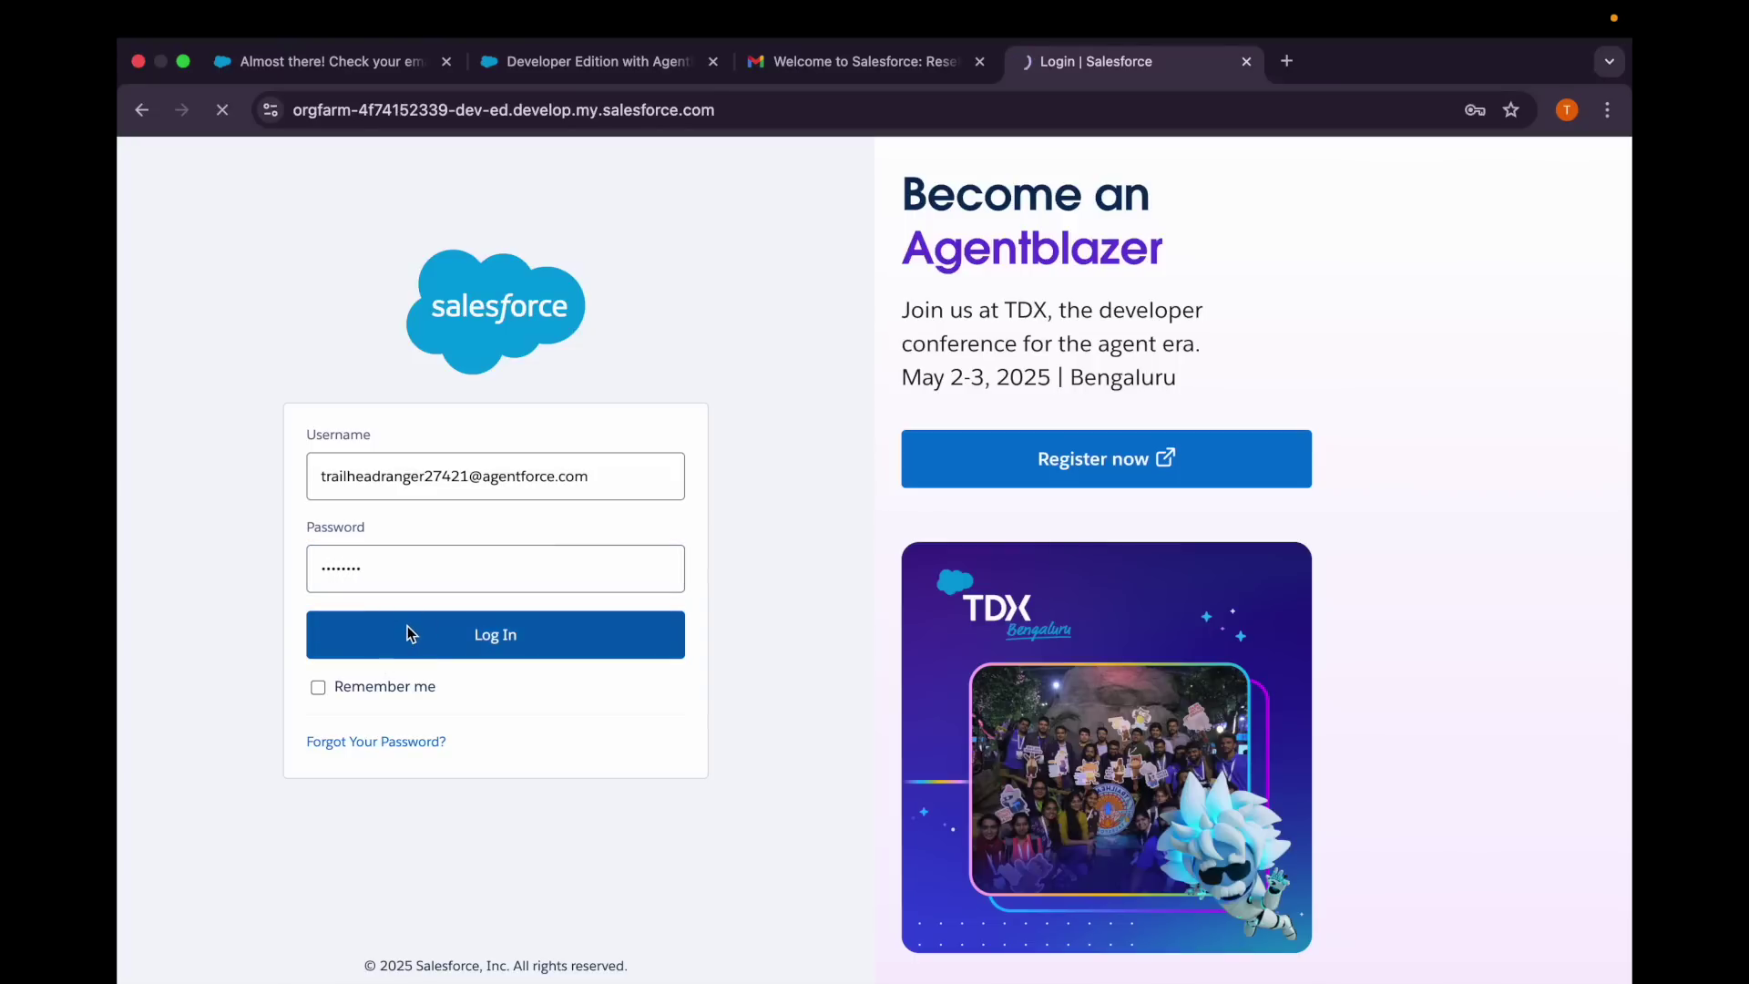
# Follow the welcome email's password reset link and start resetting the password.
pyautogui.click(802, 78)
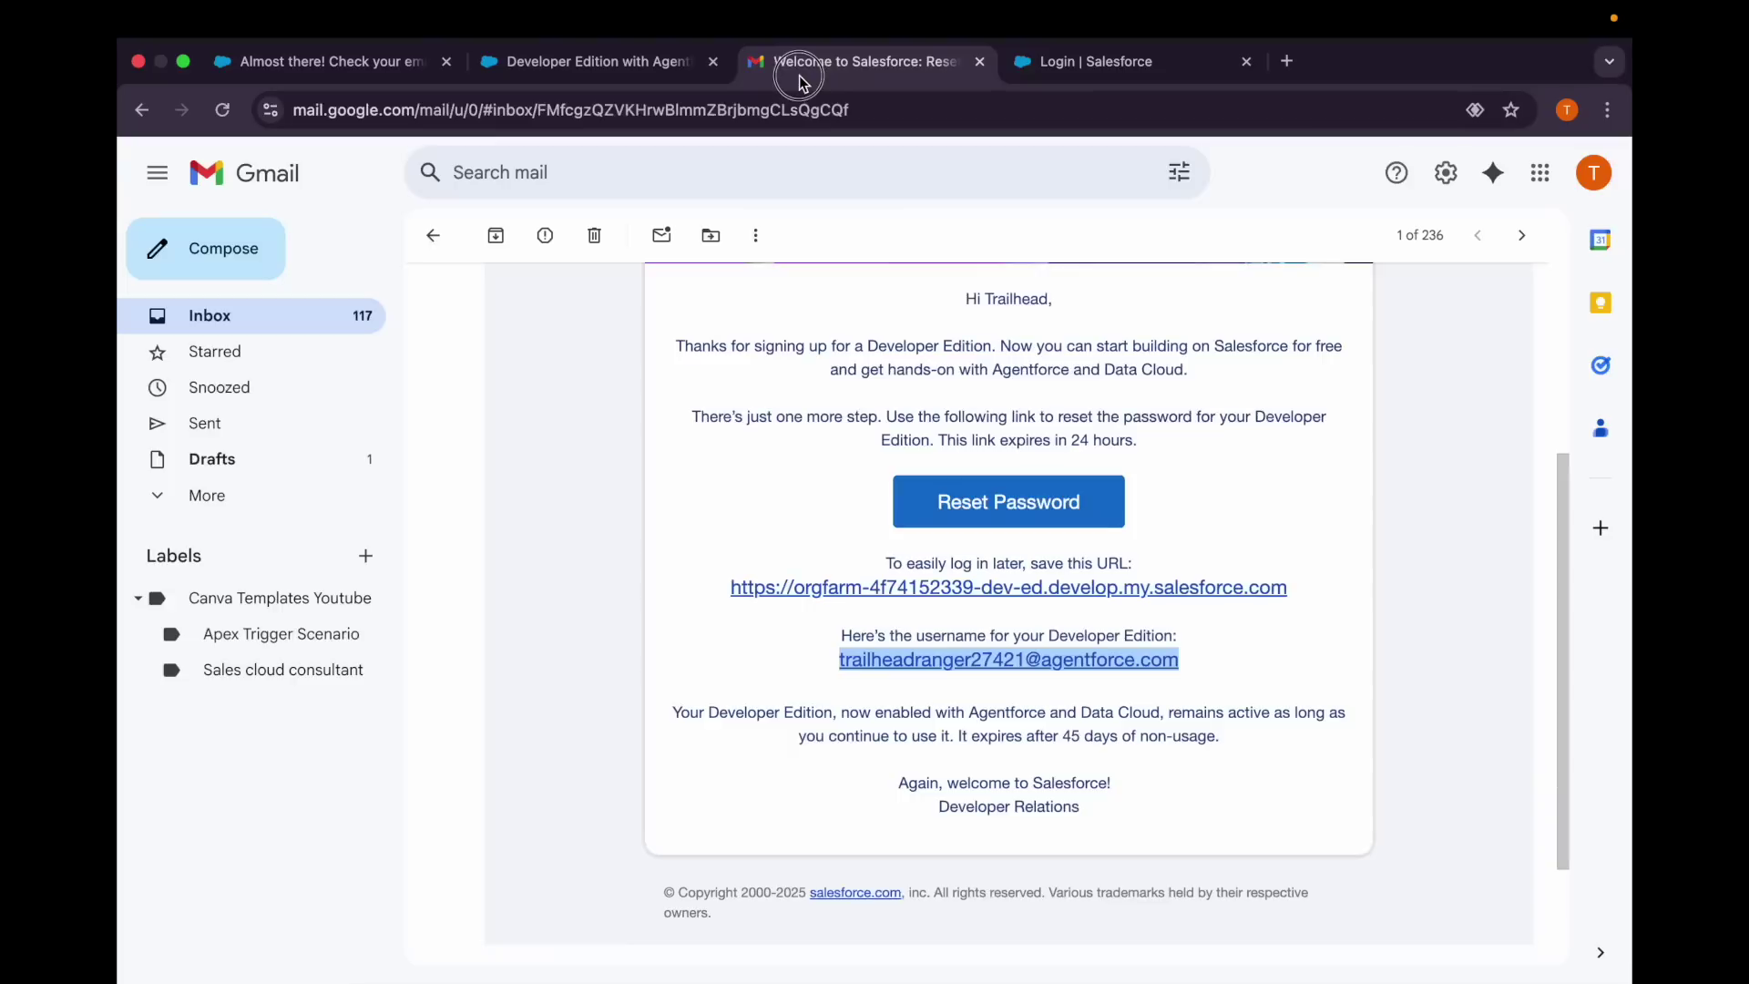
pyautogui.scroll(1, 835, 539)
pyautogui.click(966, 536)
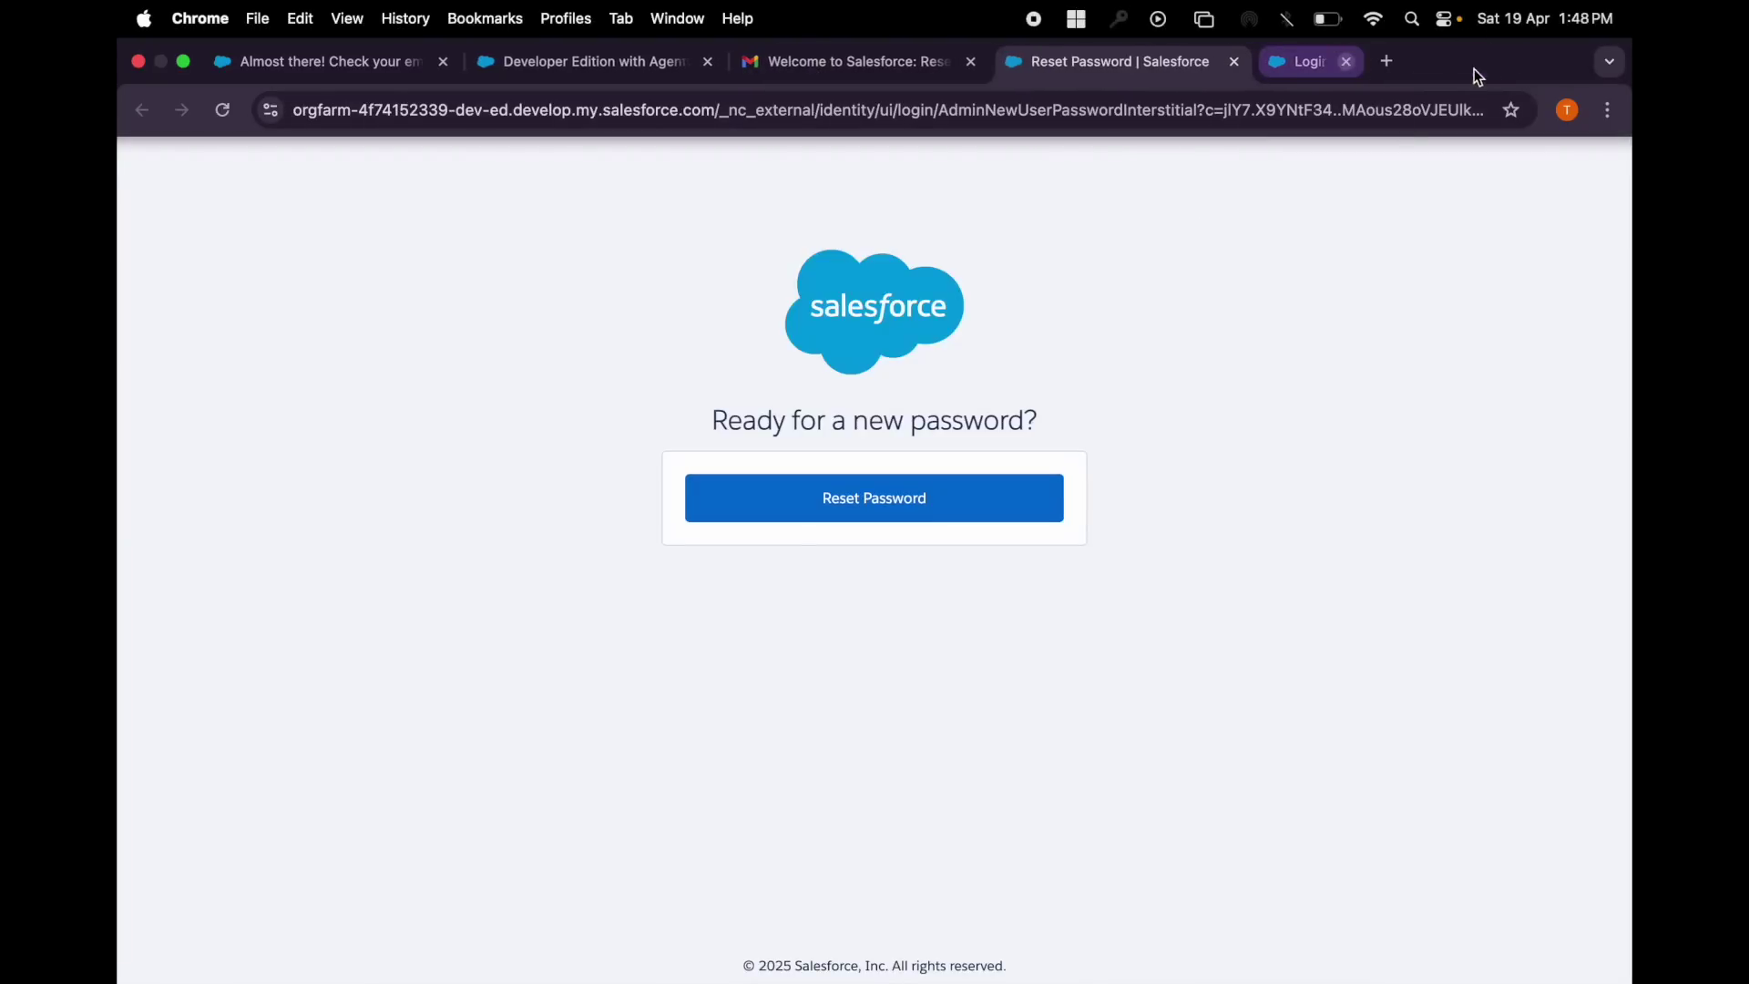
pyautogui.click(878, 489)
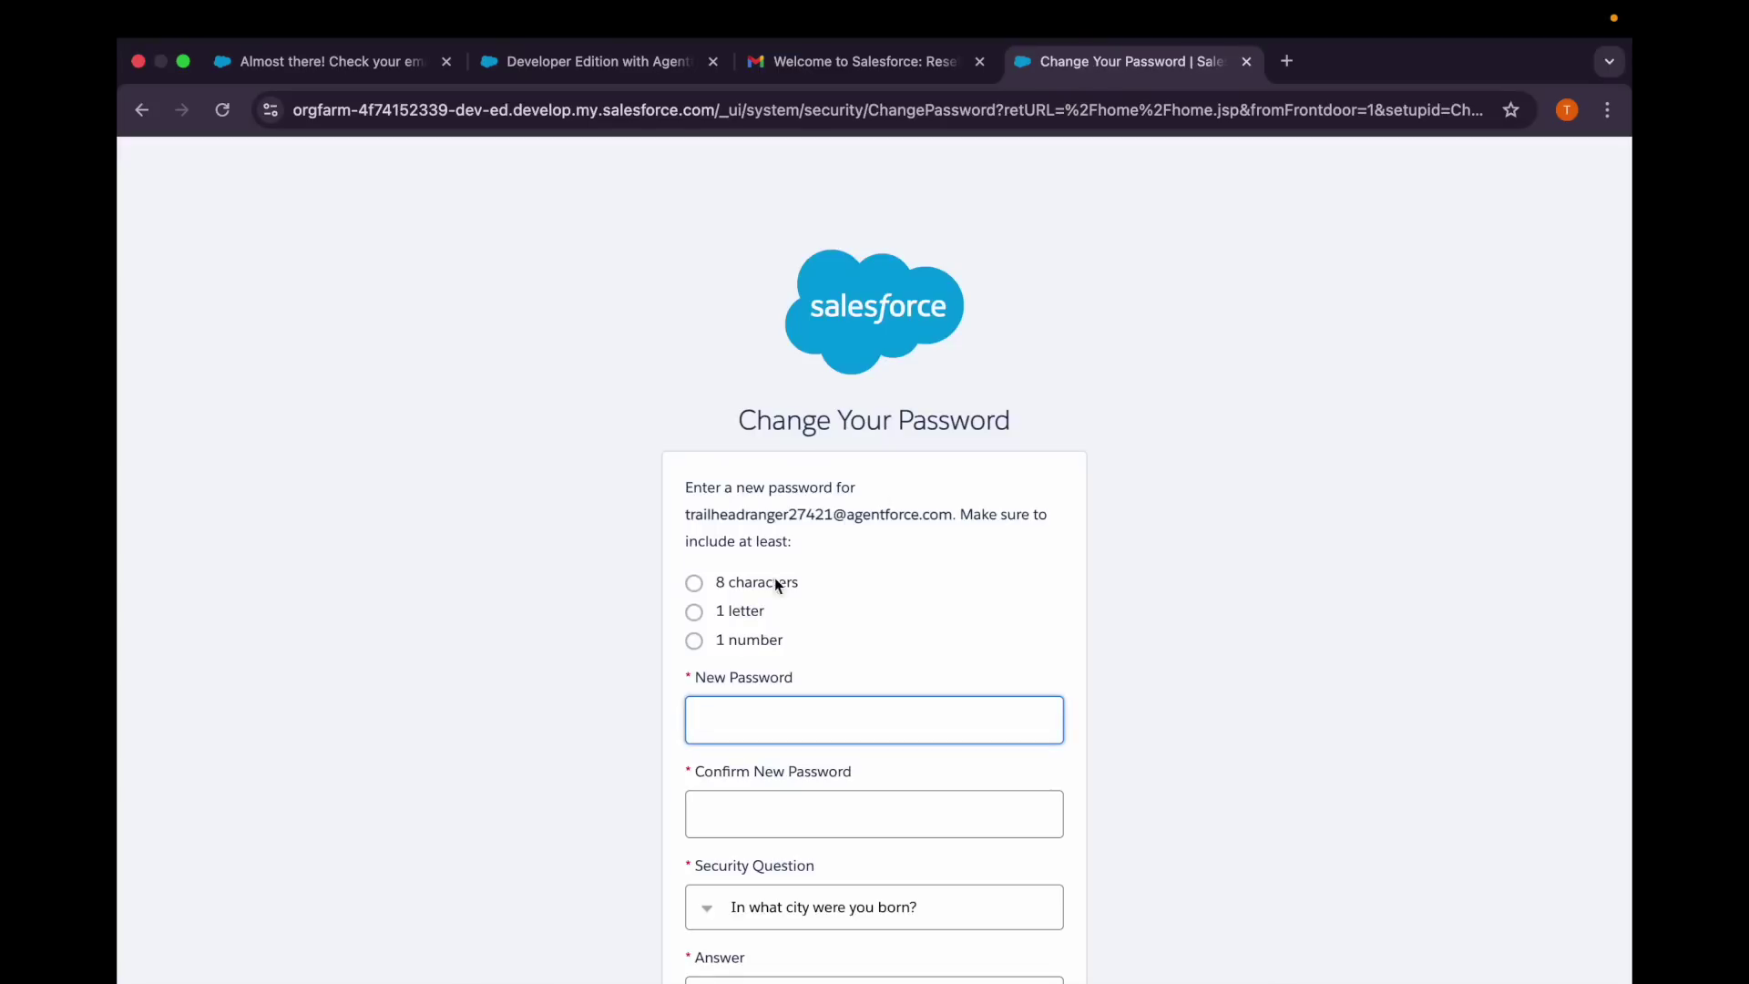
# Enter and confirm a new password, answer the security question, and save the change.
pyautogui.scroll(-2, 677, 654)
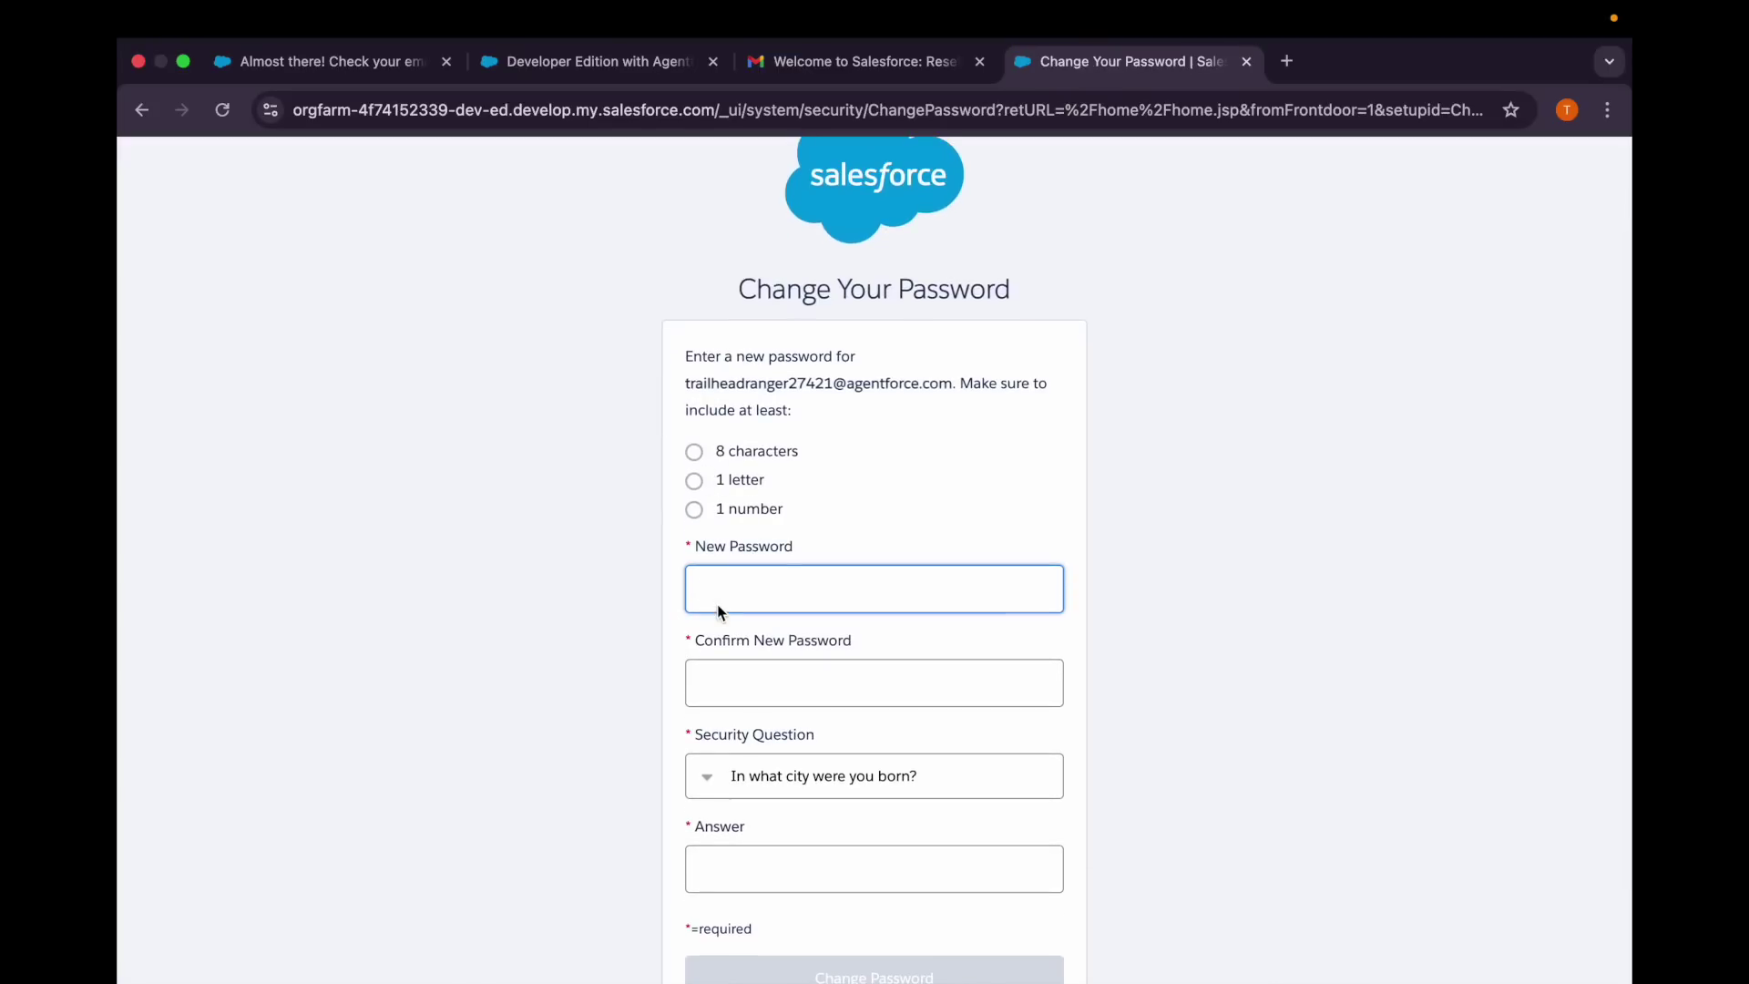
pyautogui.write('abc')
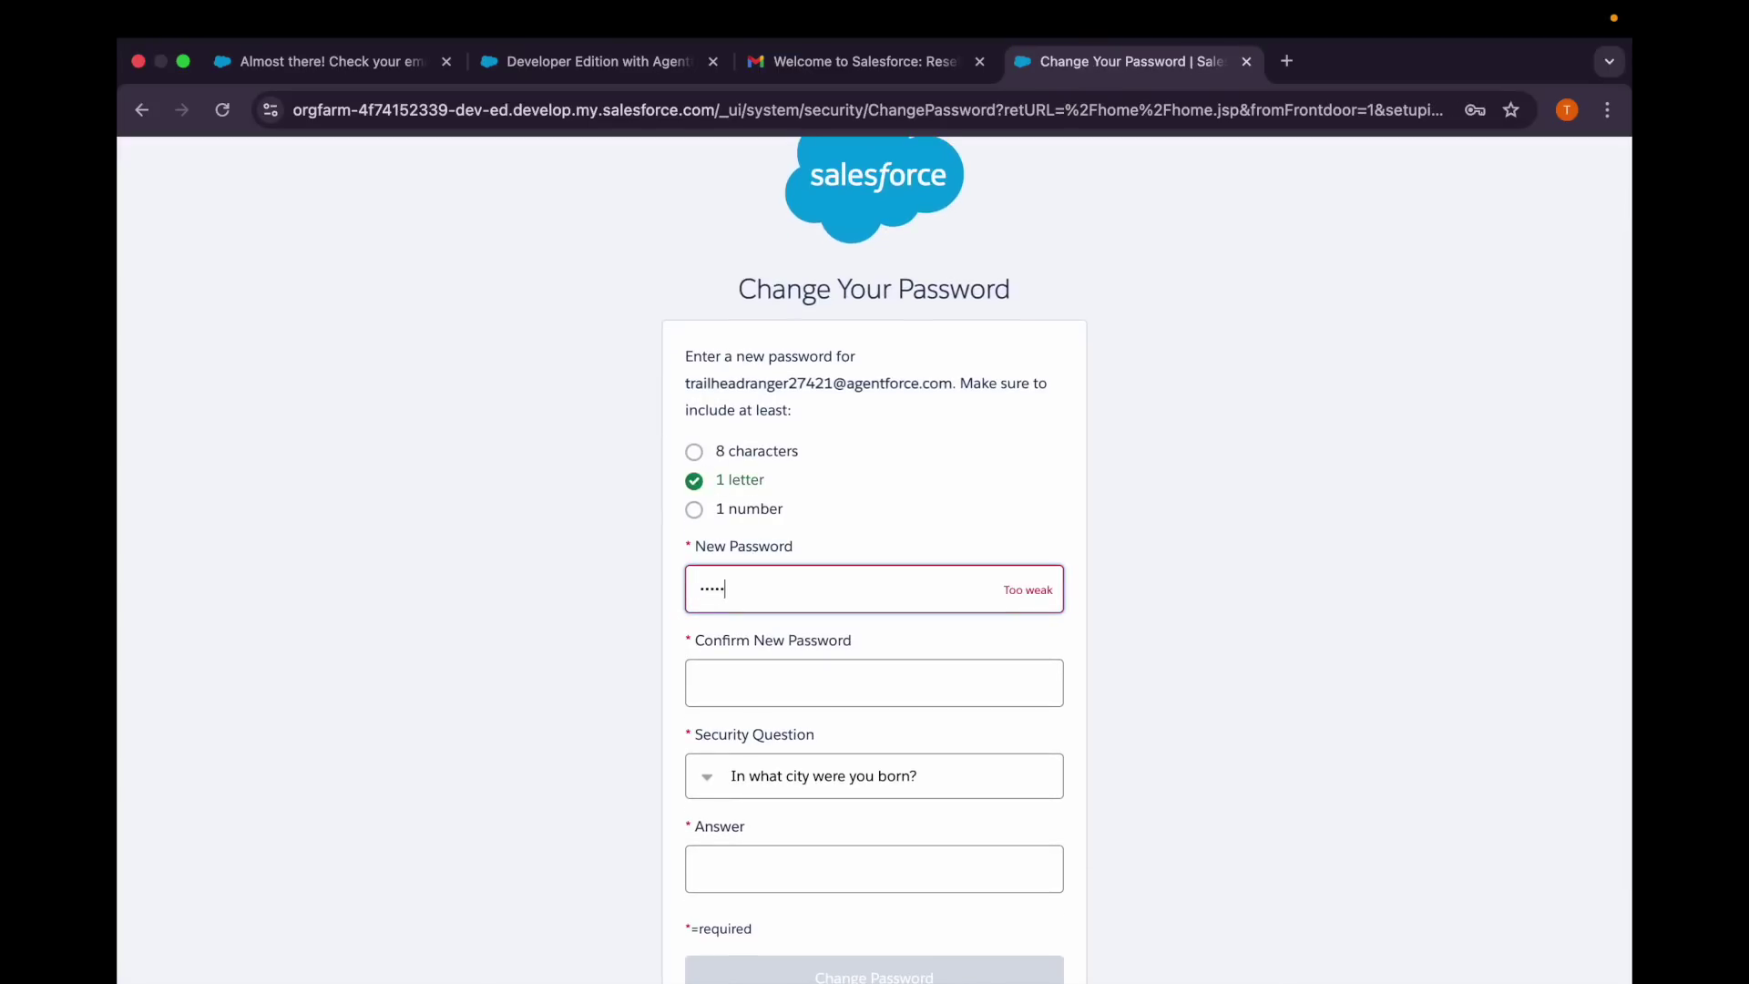
pyautogui.write('123')
pyautogui.click(706, 691)
pyautogui.write('a')
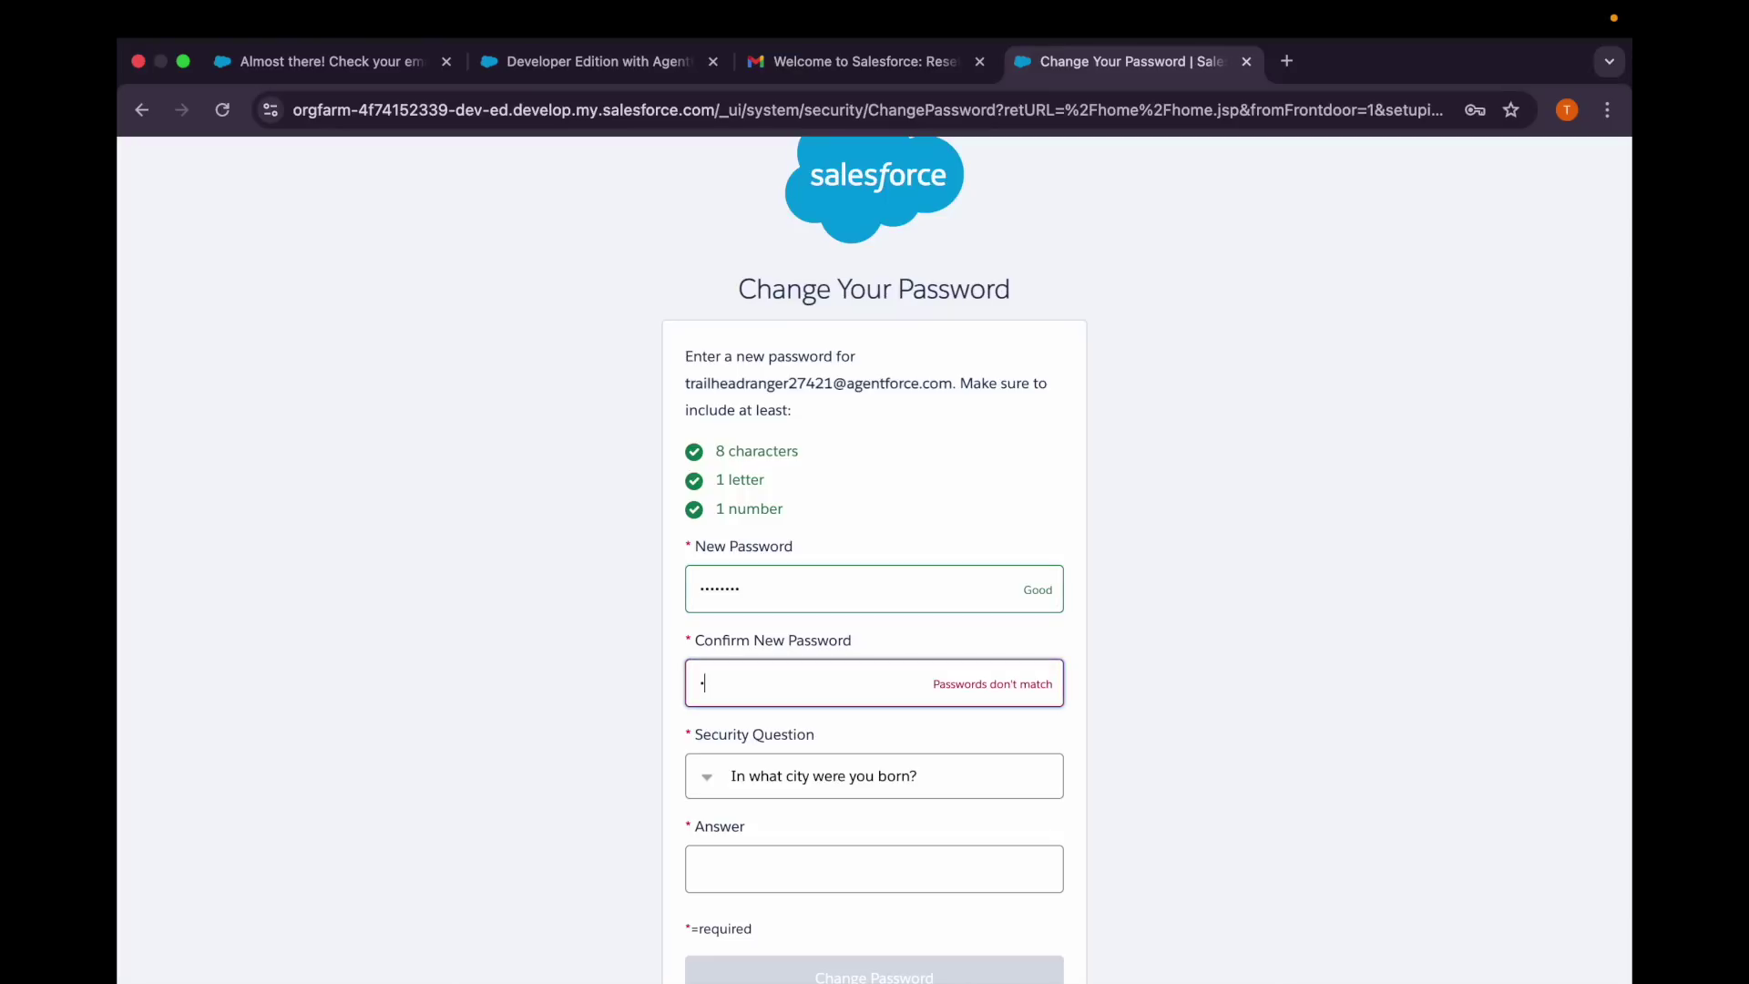
pyautogui.write('bc12345')
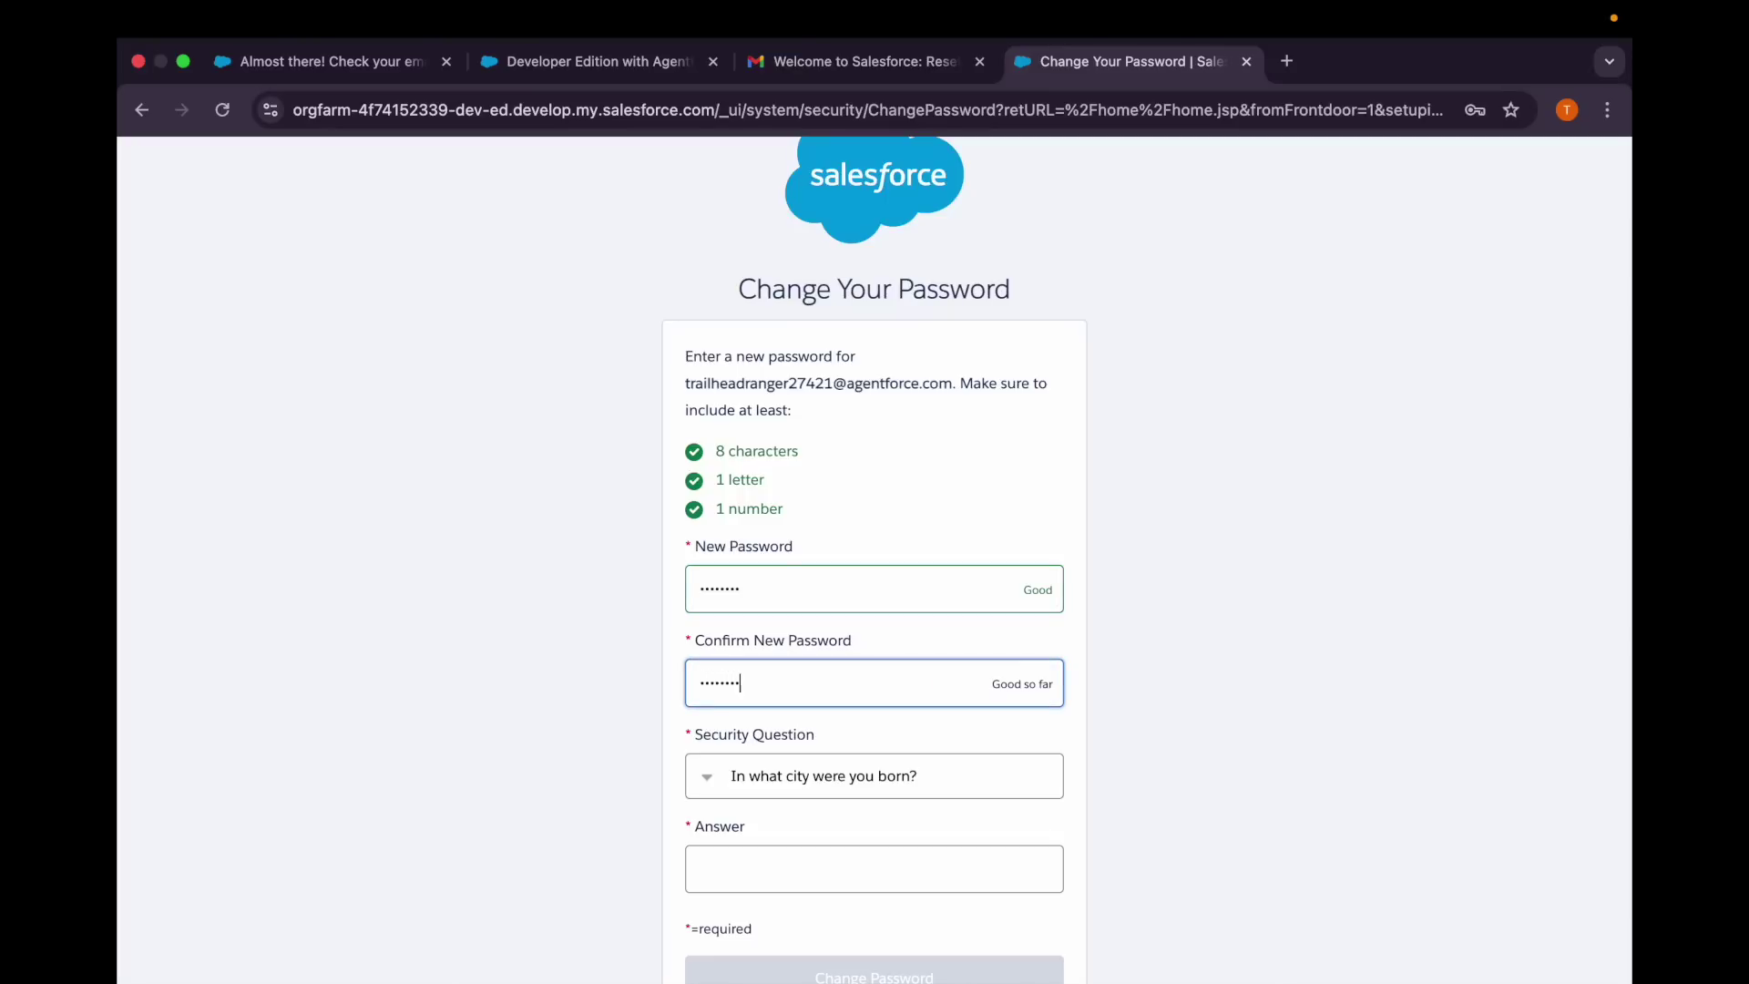
pyautogui.scroll(-2, 745, 747)
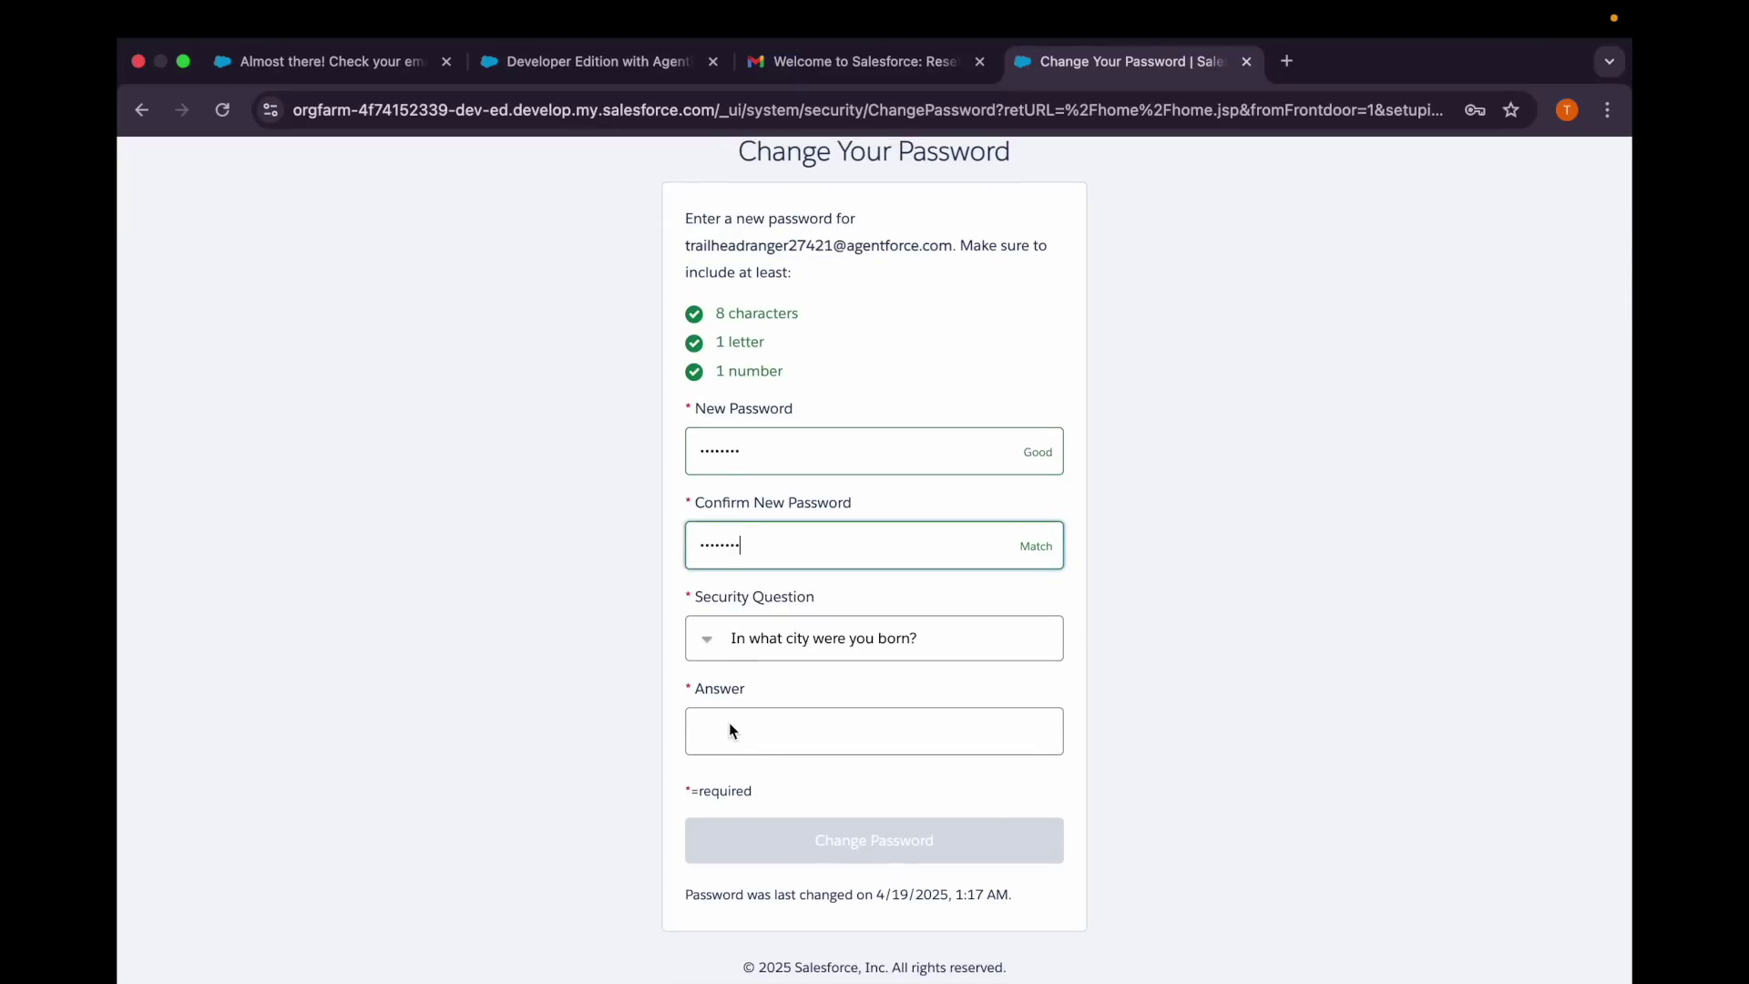
pyautogui.click(784, 741)
pyautogui.write('delhi')
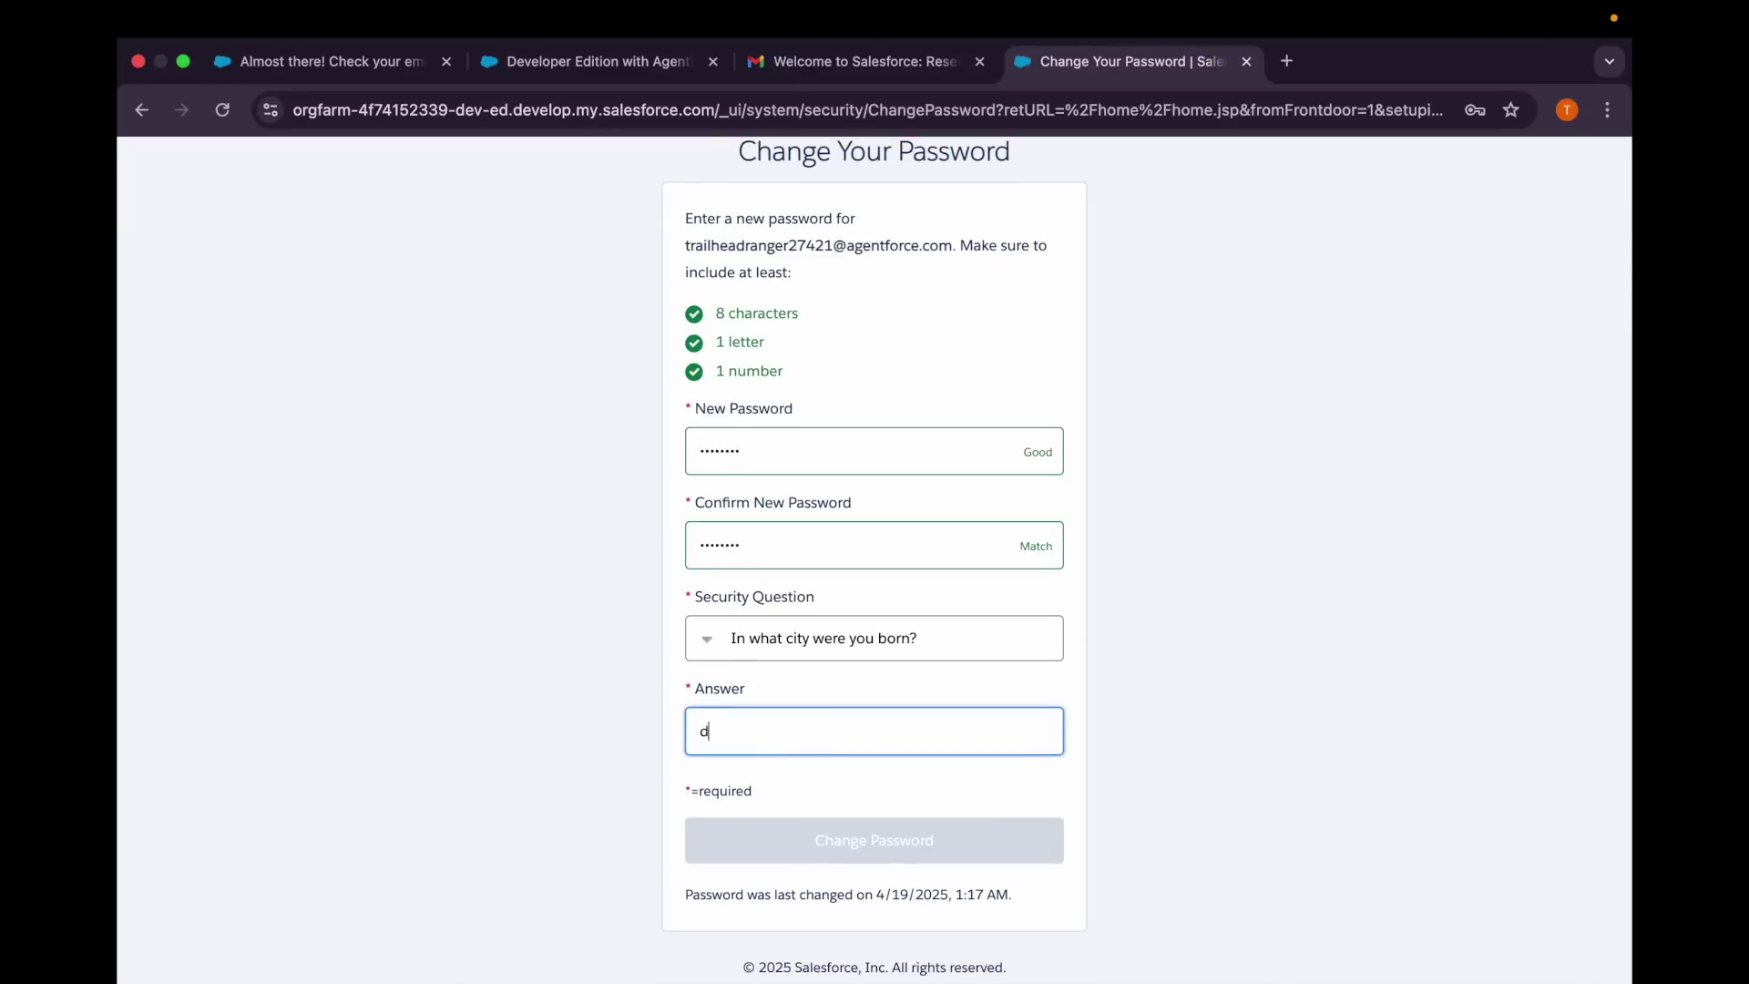
pyautogui.click(844, 852)
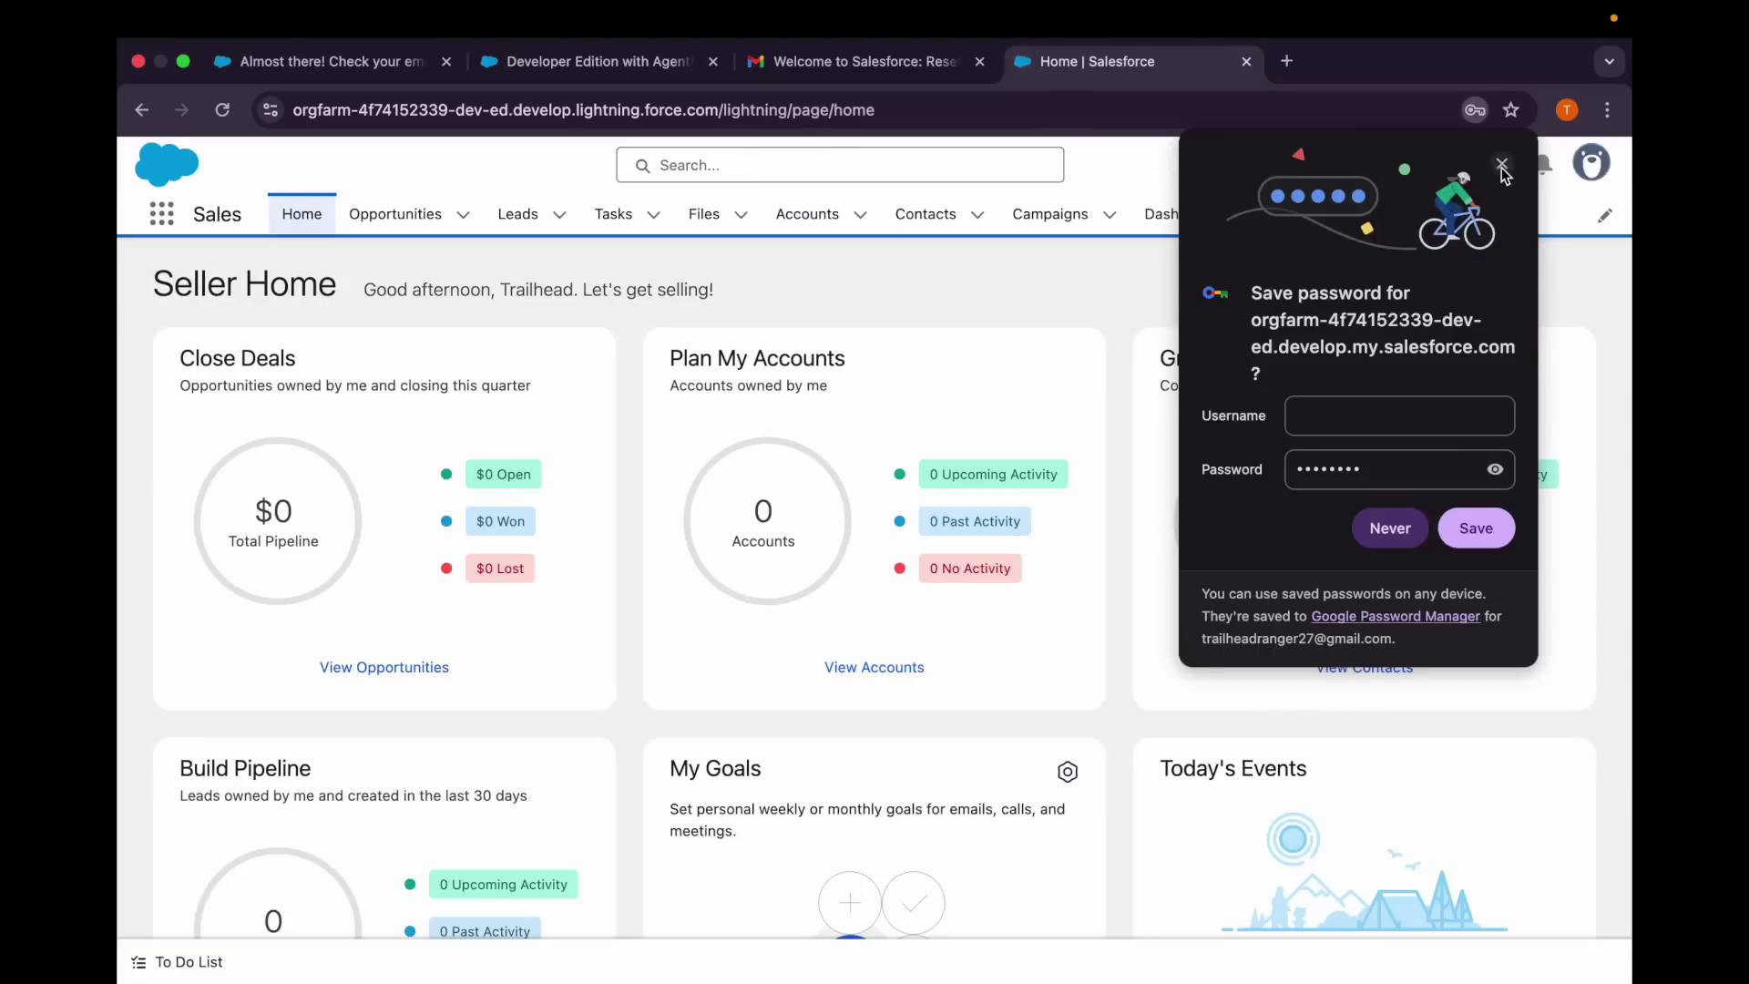
# Dismiss browser prompts, bookmark Seller Home as 'Agentforce Dev Org', and open the Setup gear menu.
pyautogui.click(1502, 164)
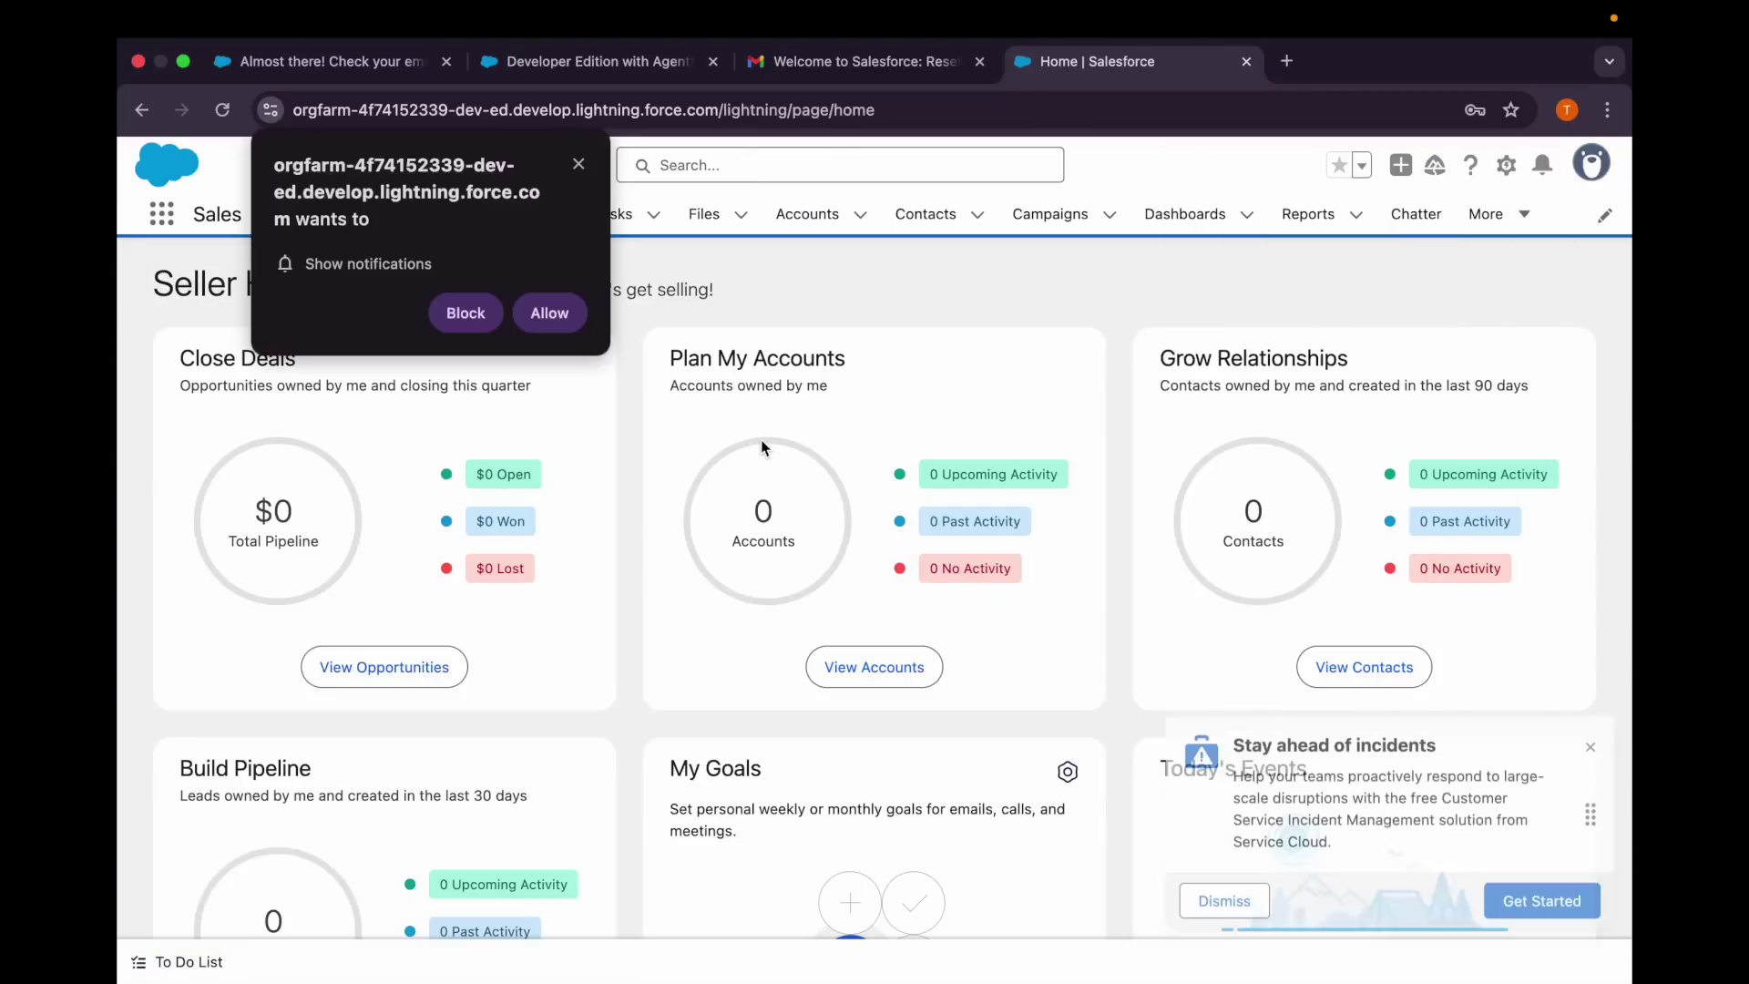
pyautogui.click(578, 162)
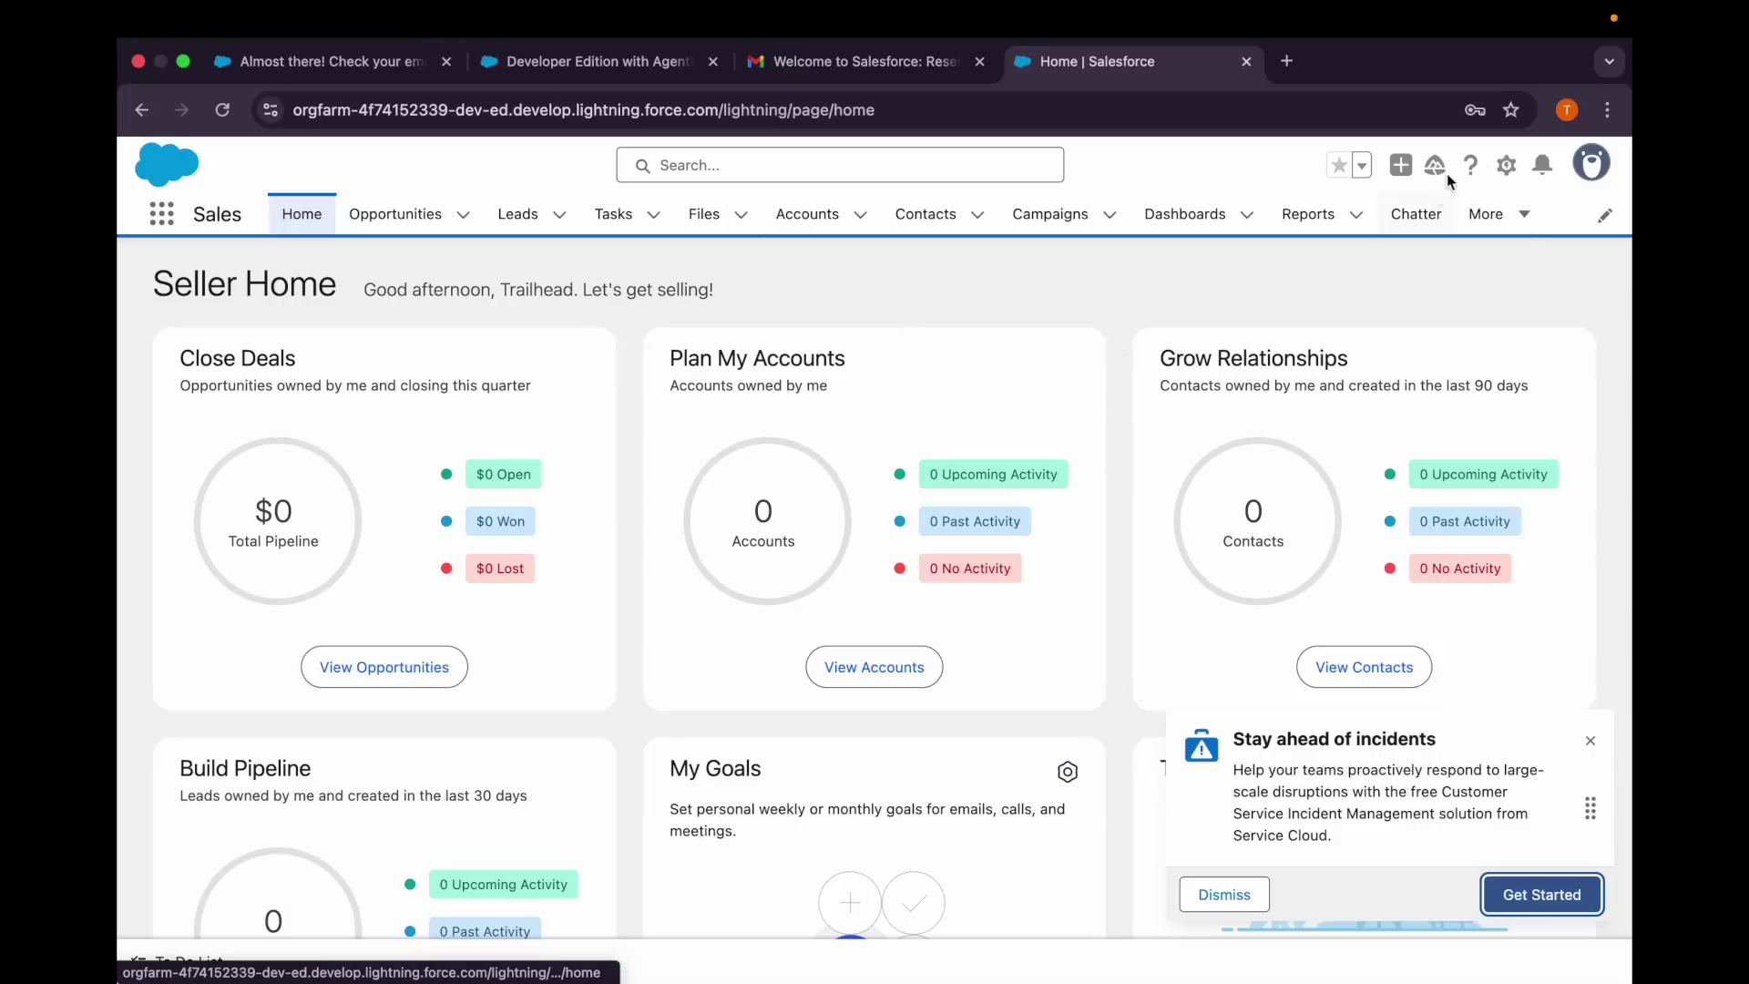
pyautogui.click(1511, 110)
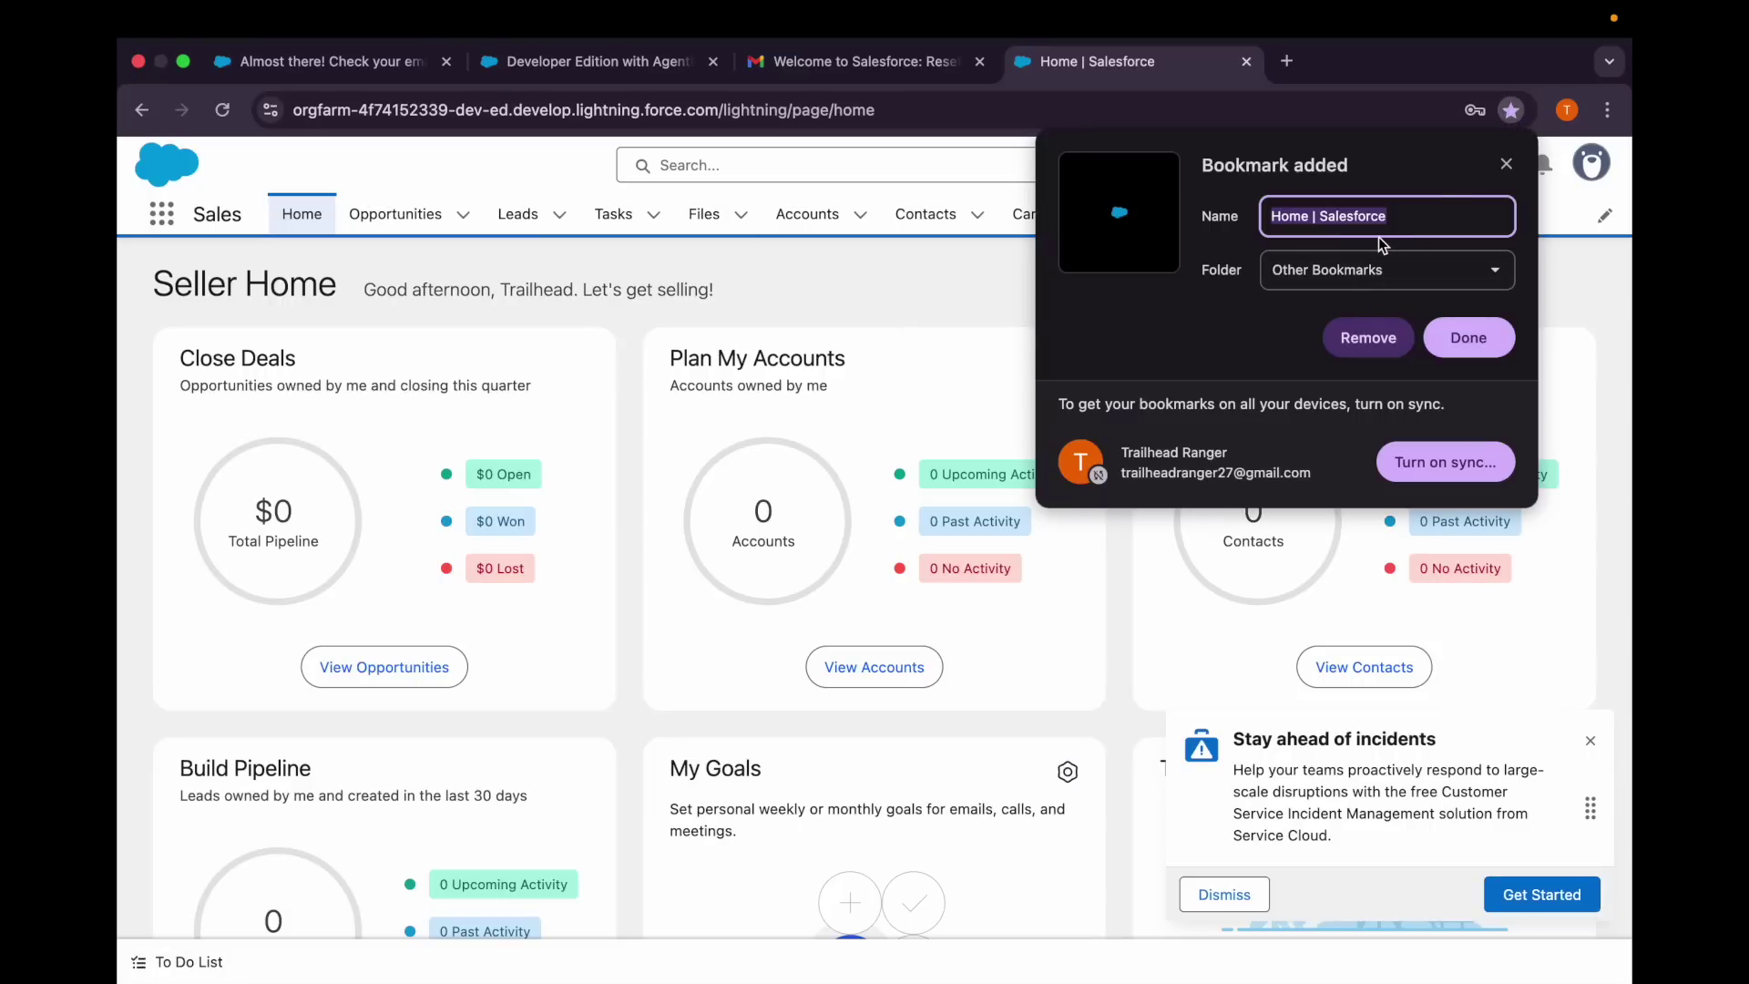
pyautogui.press('BackSpace')
pyautogui.write('Agentforce Dev Org')
pyautogui.click(1463, 337)
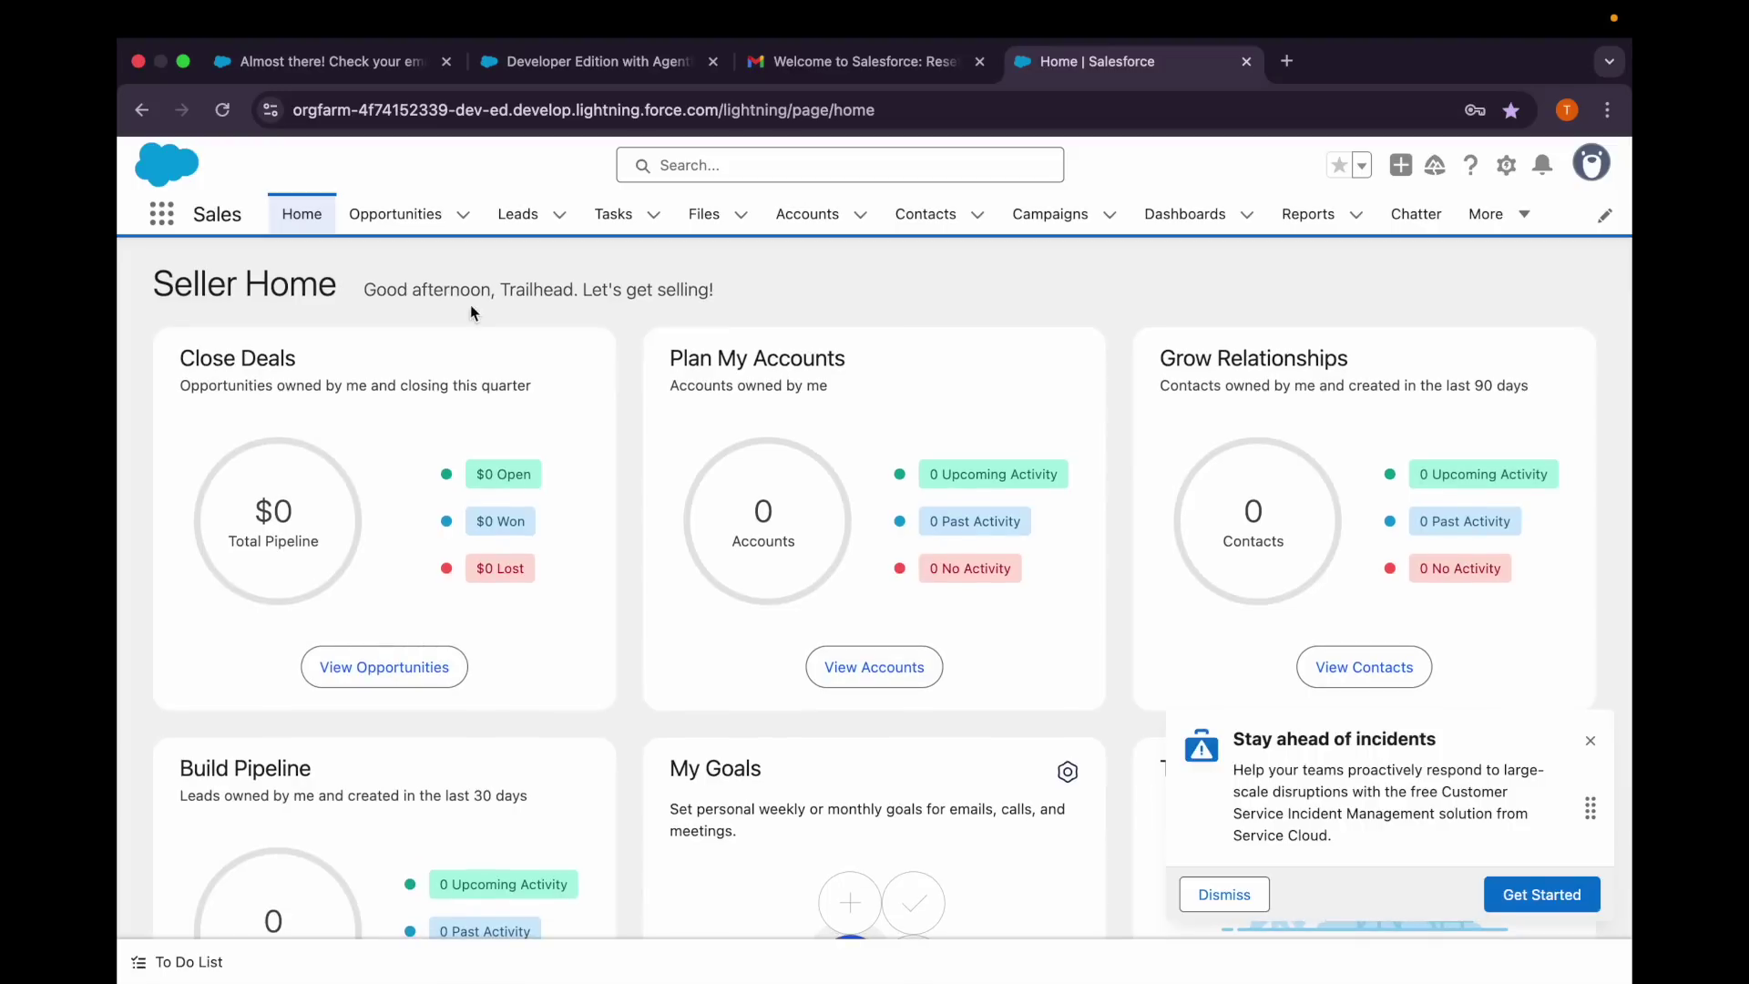
pyautogui.click(1506, 165)
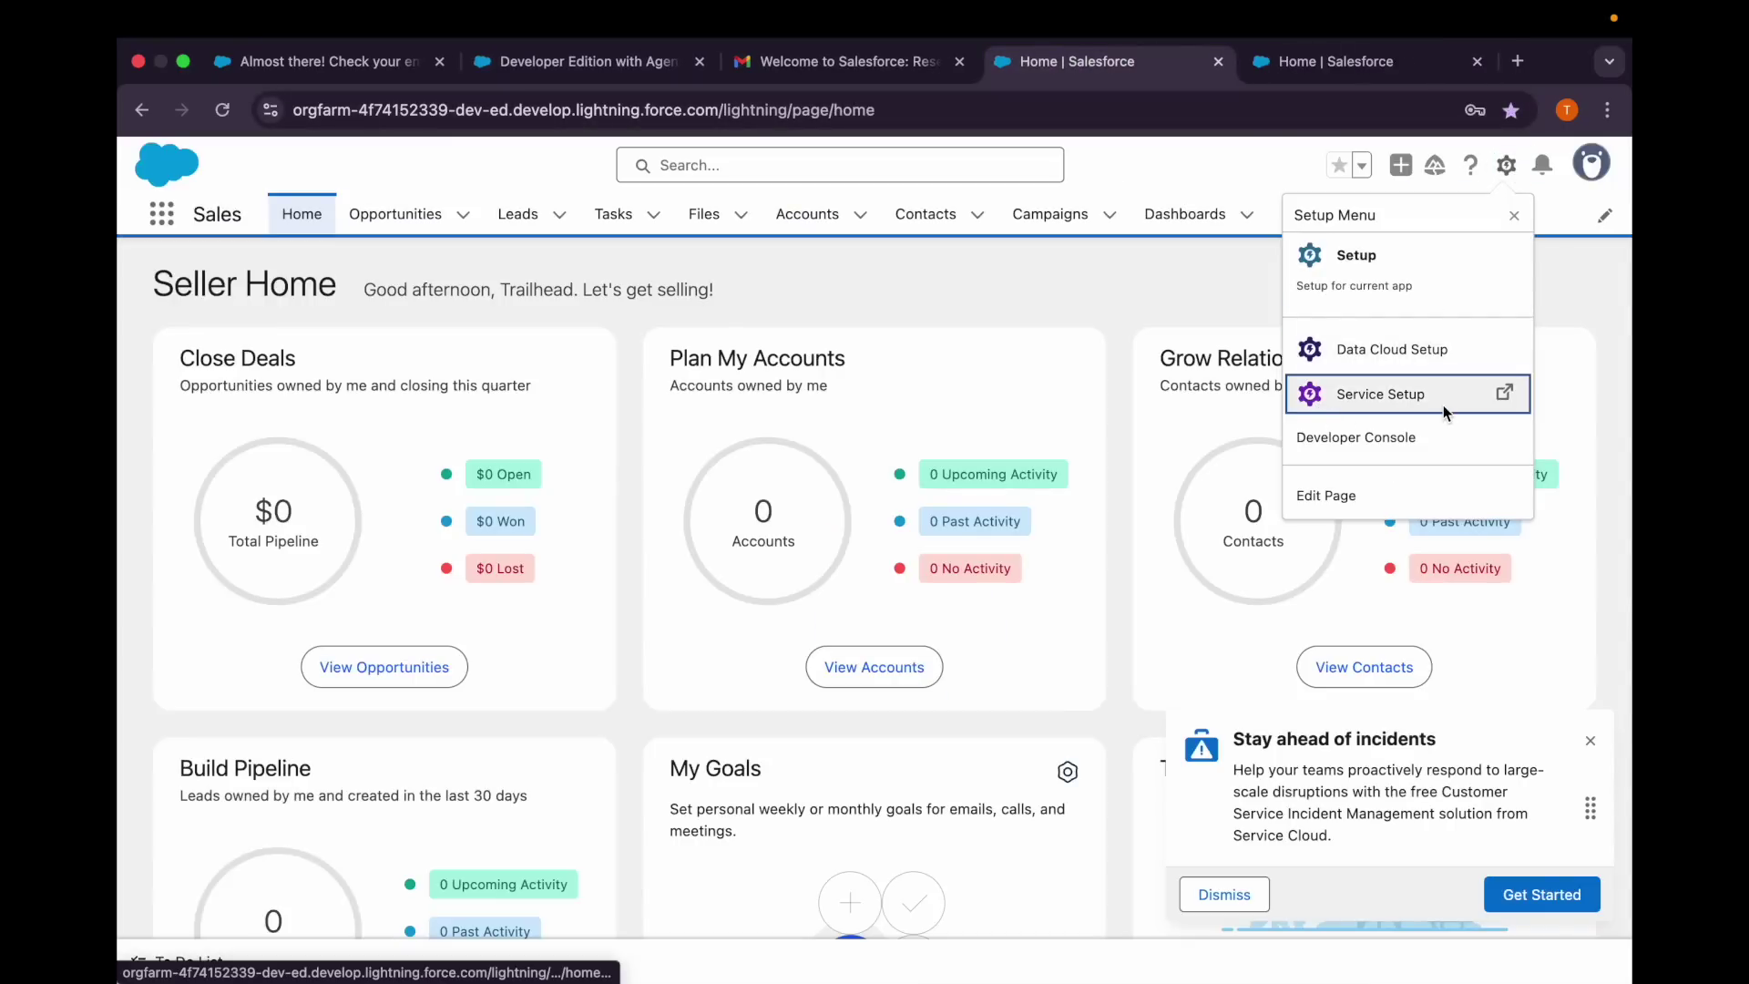
# Open Setup in a new tab, search Quick Find for 'einstein', and open Einstein Setup.
pyautogui.click(1357, 260)
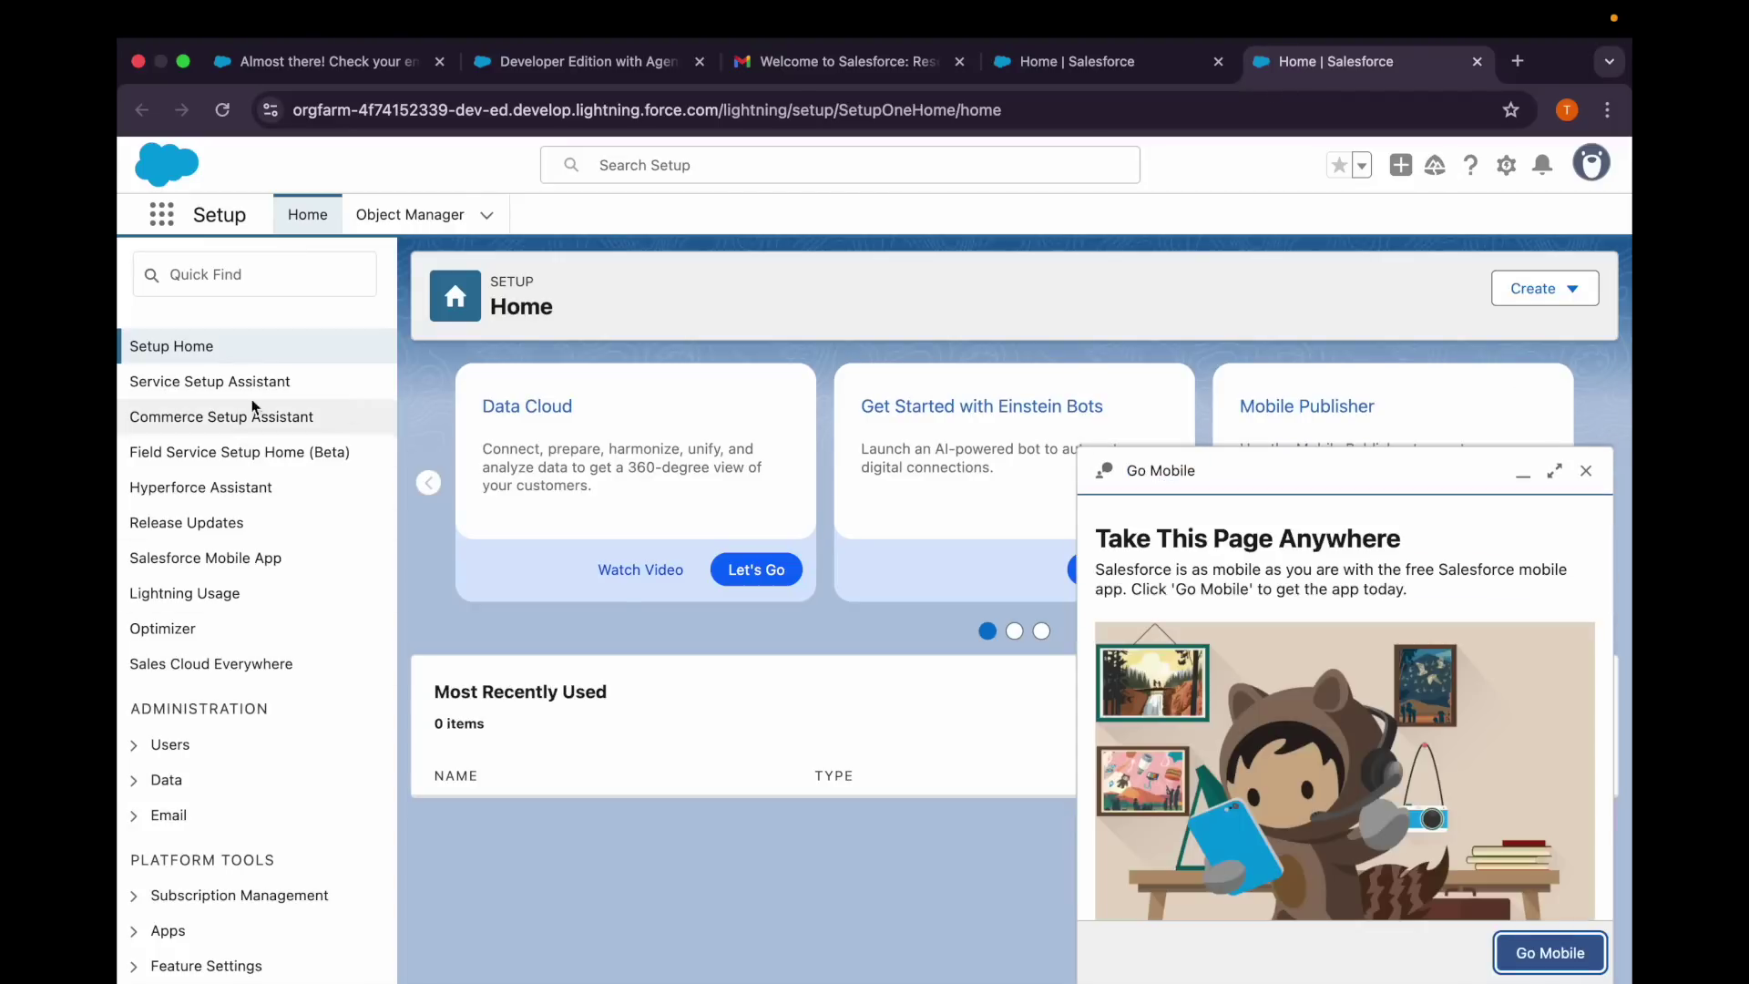
pyautogui.click(1586, 472)
pyautogui.click(296, 284)
pyautogui.write('agent')
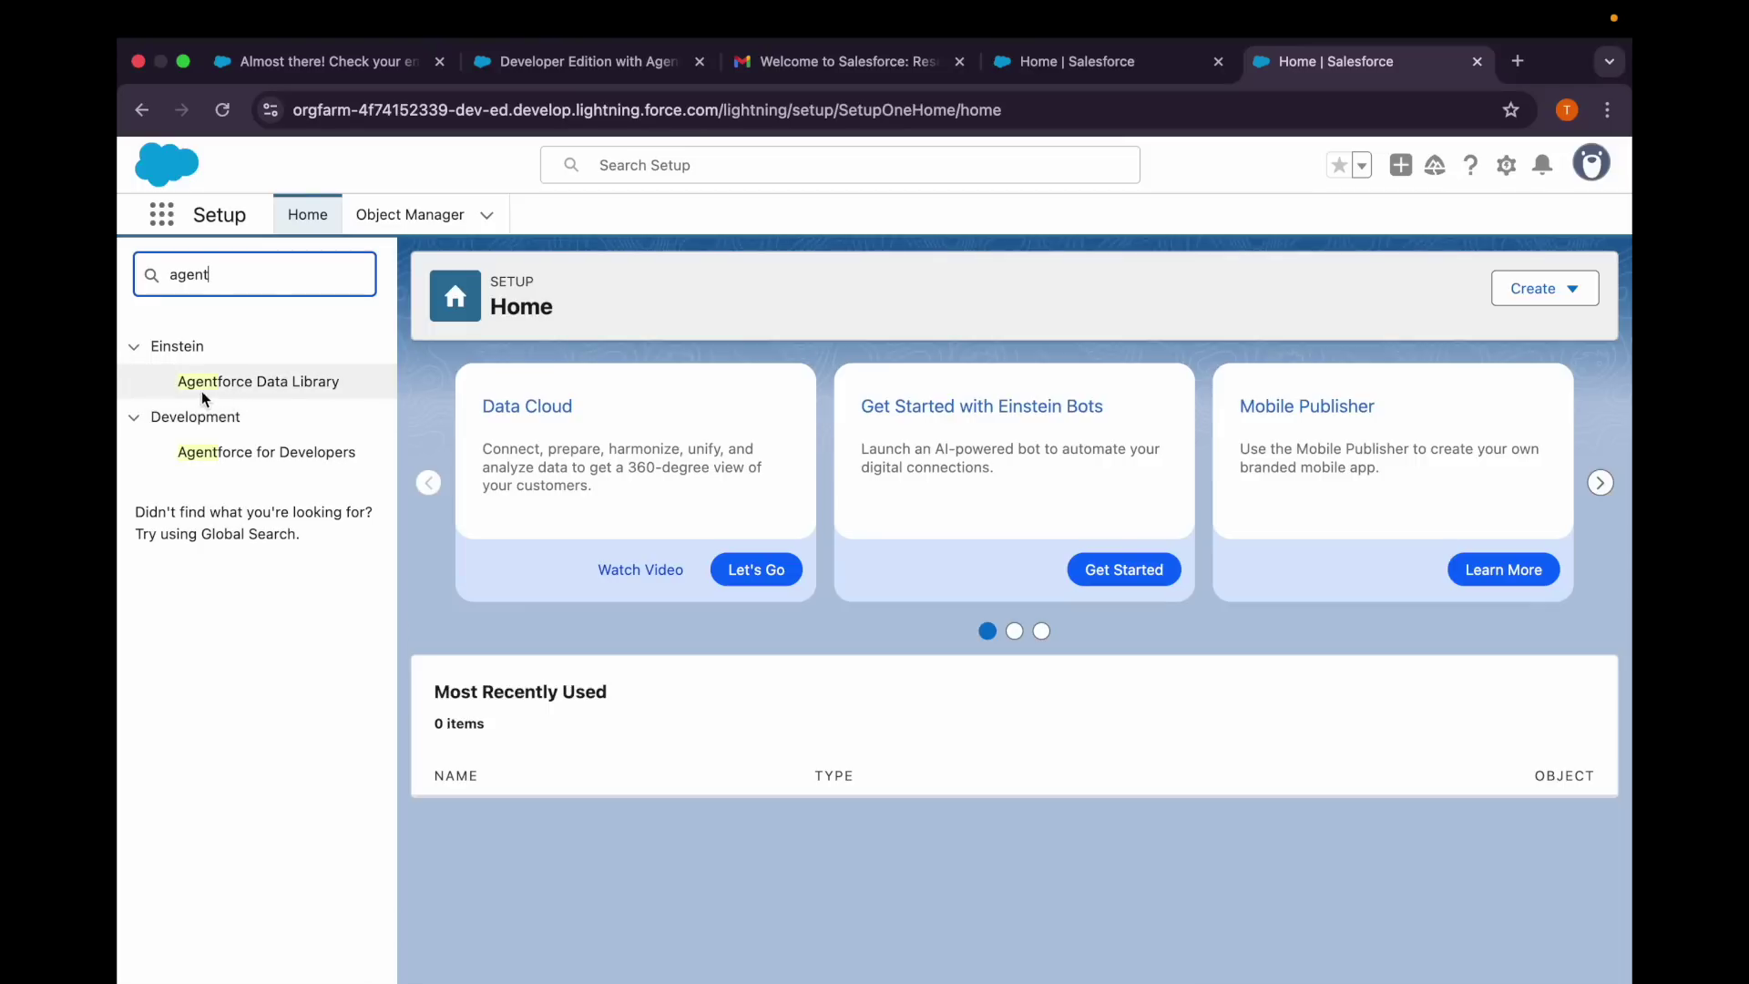
pyautogui.doubleClick(242, 284)
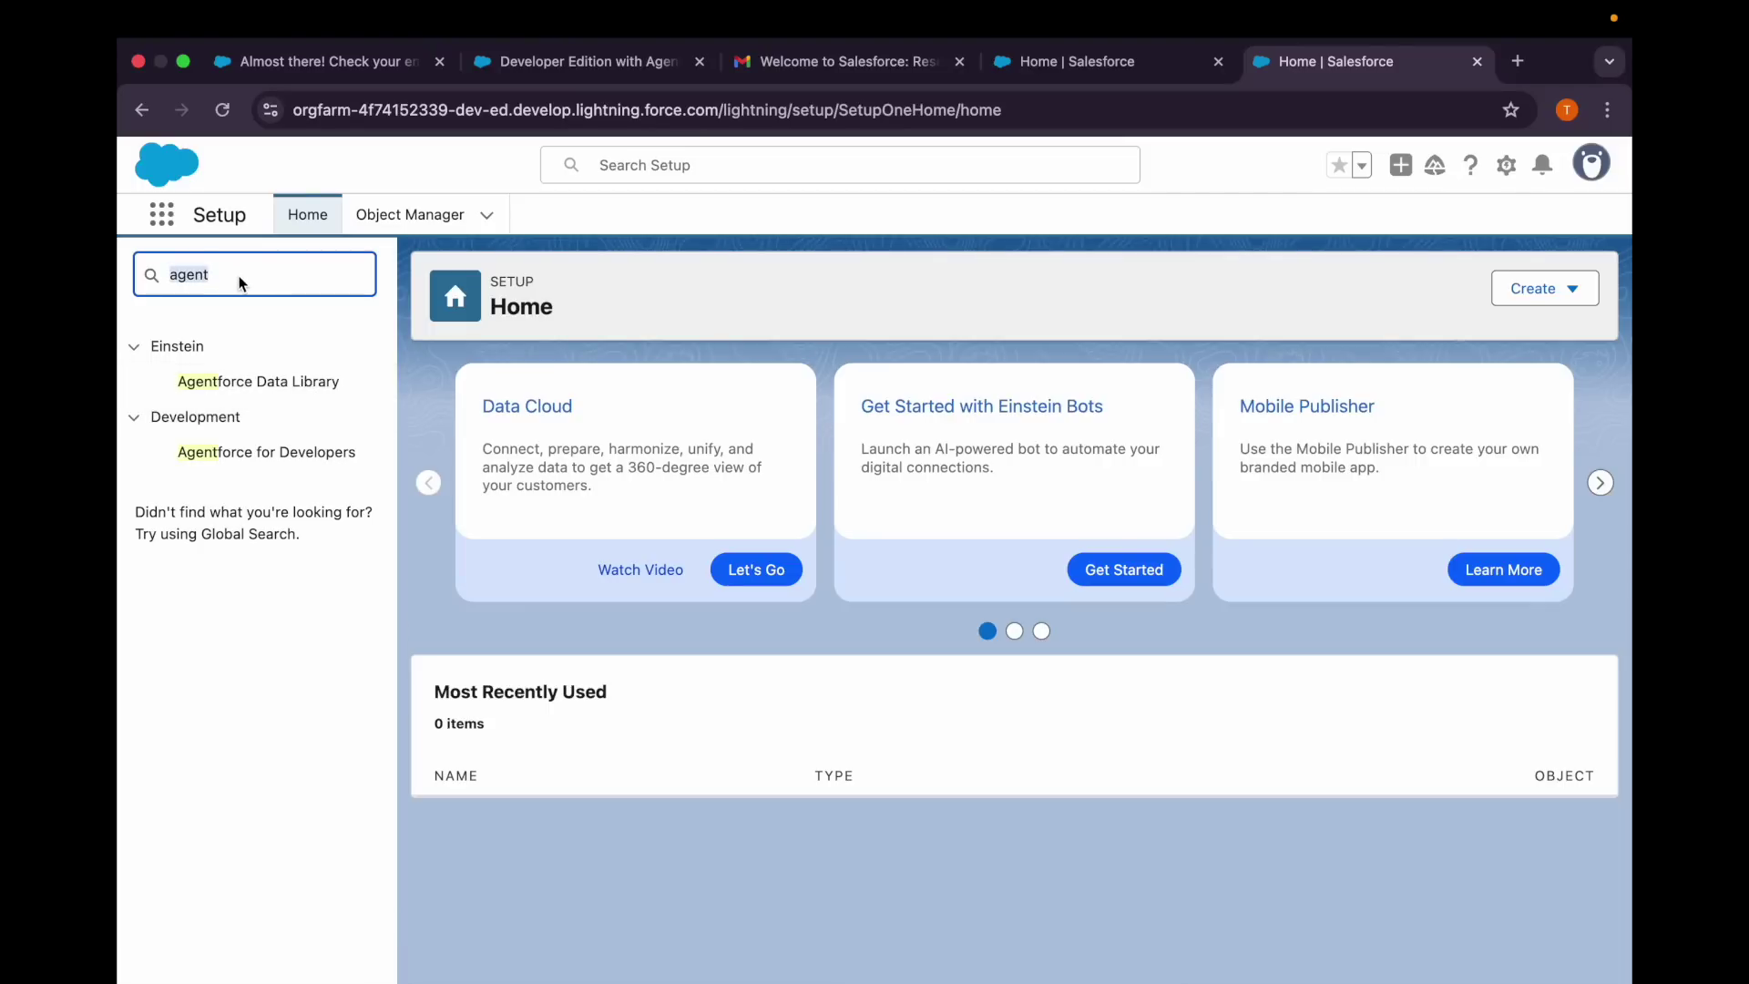
pyautogui.write('ed')
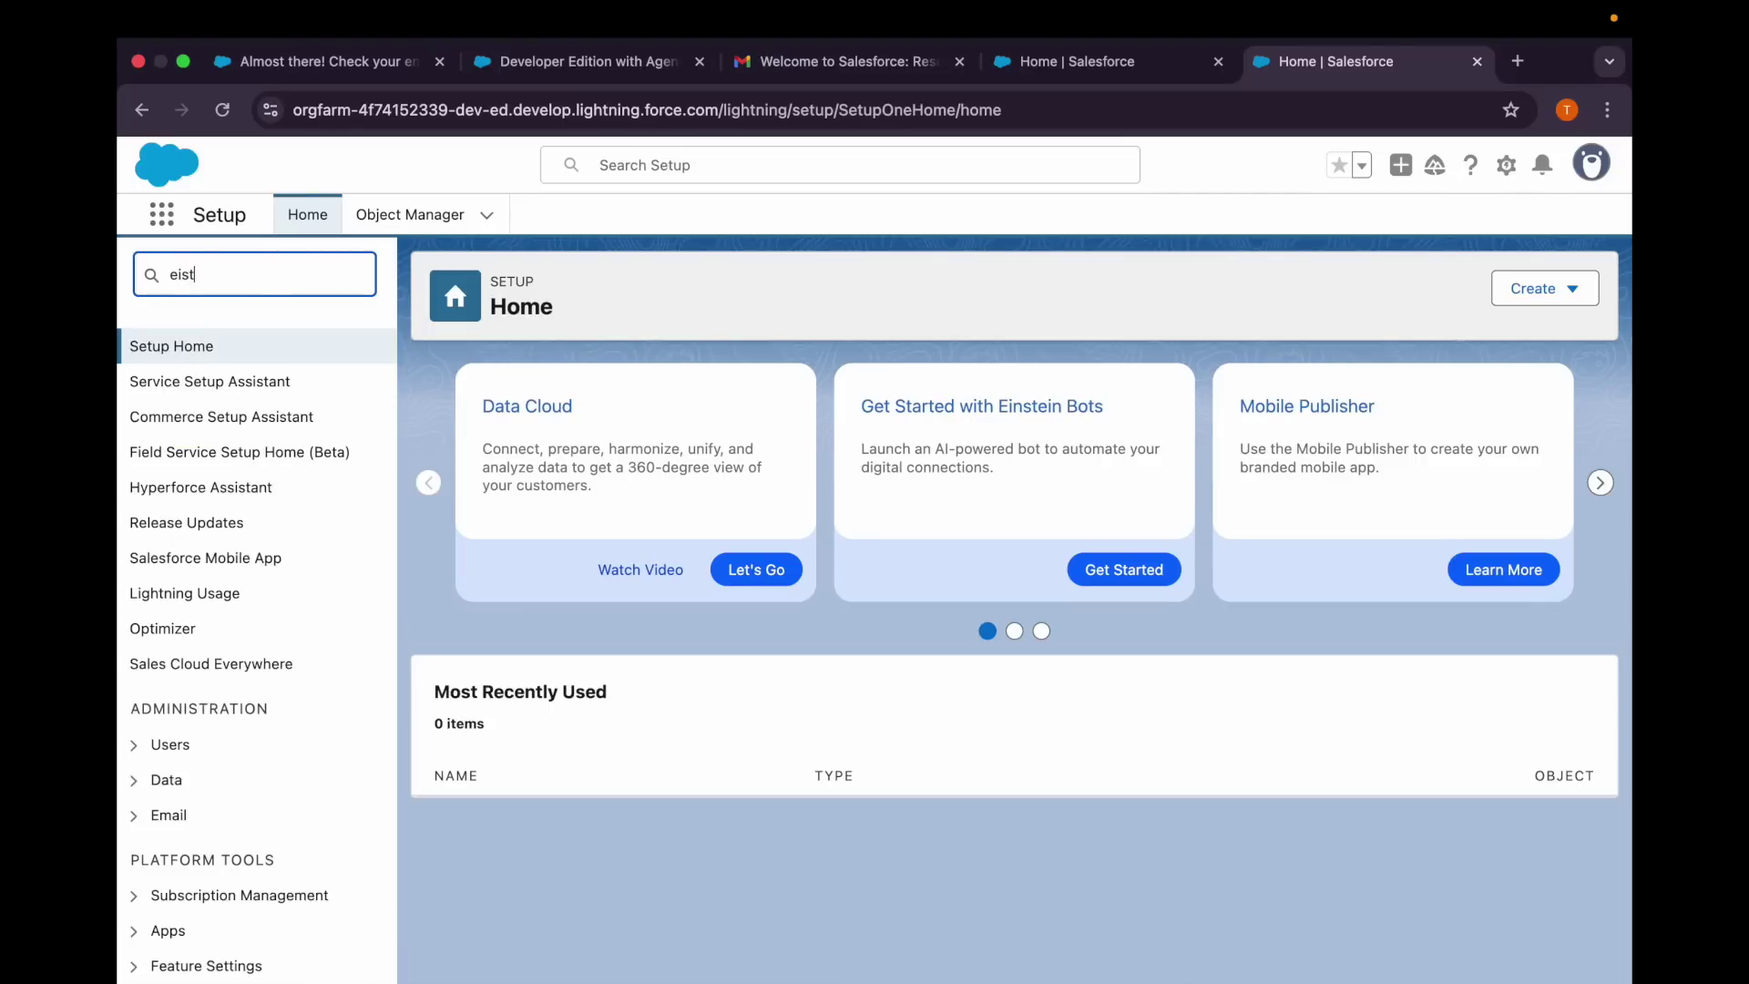
pyautogui.press('BackSpace')
pyautogui.write('instein')
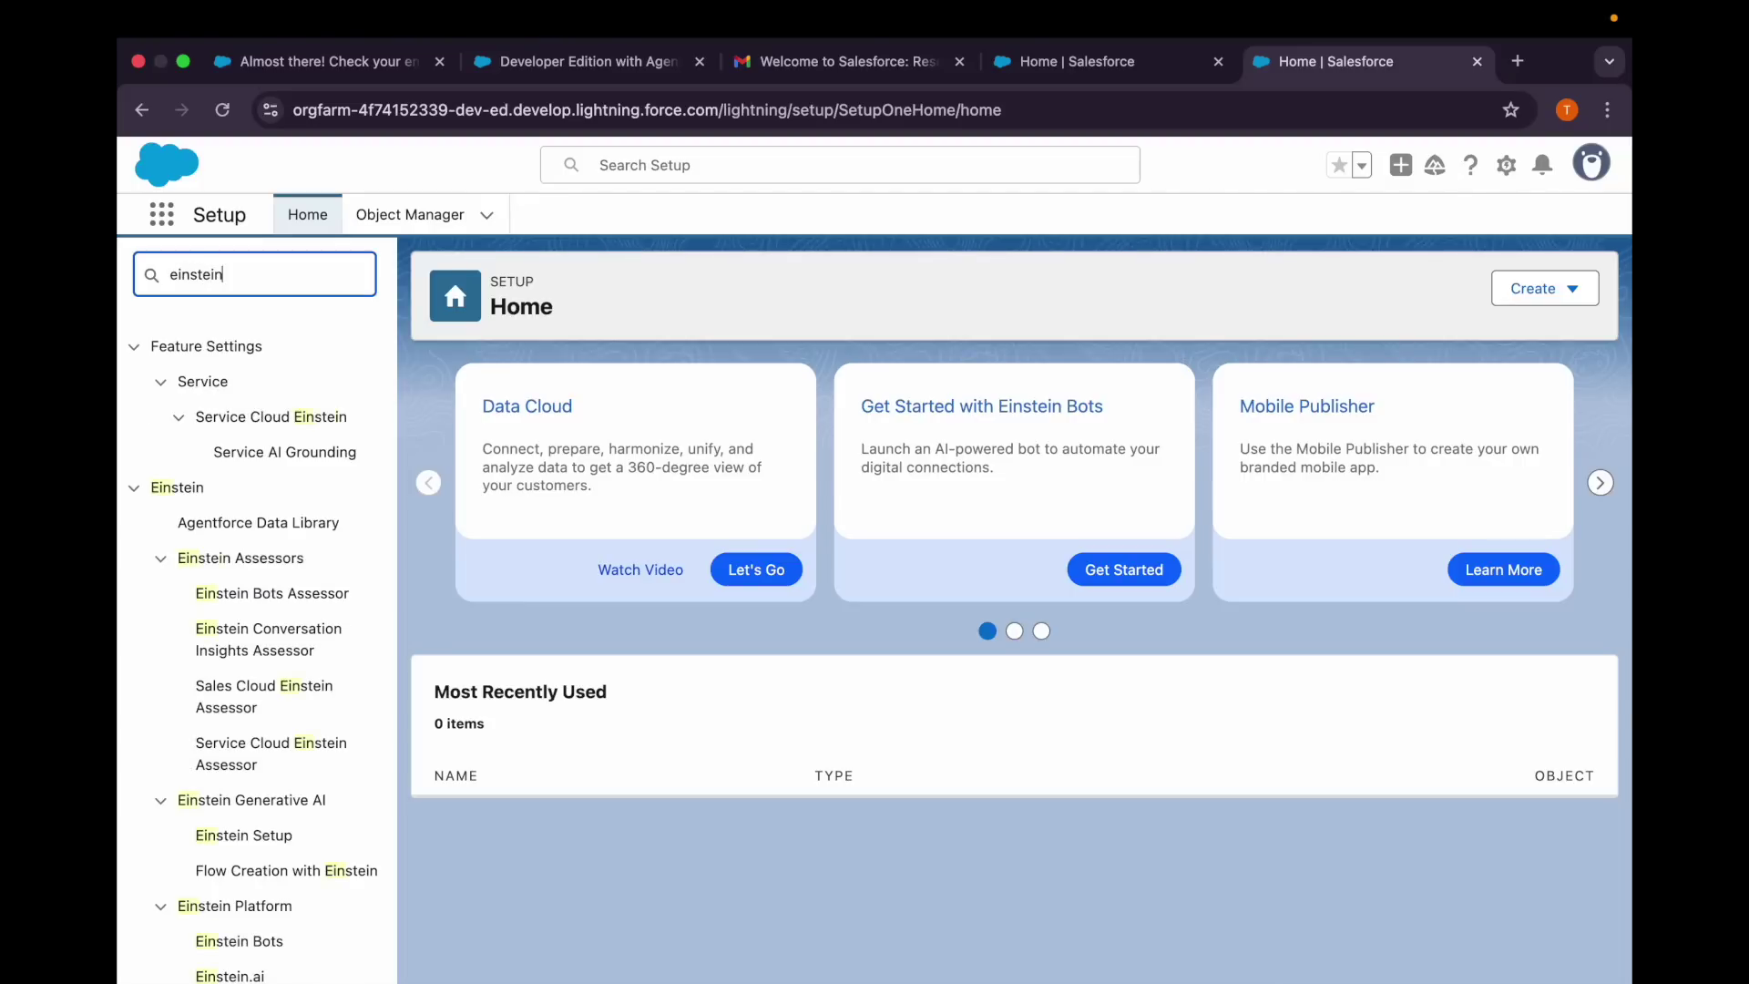
pyautogui.scroll(-3, 210, 592)
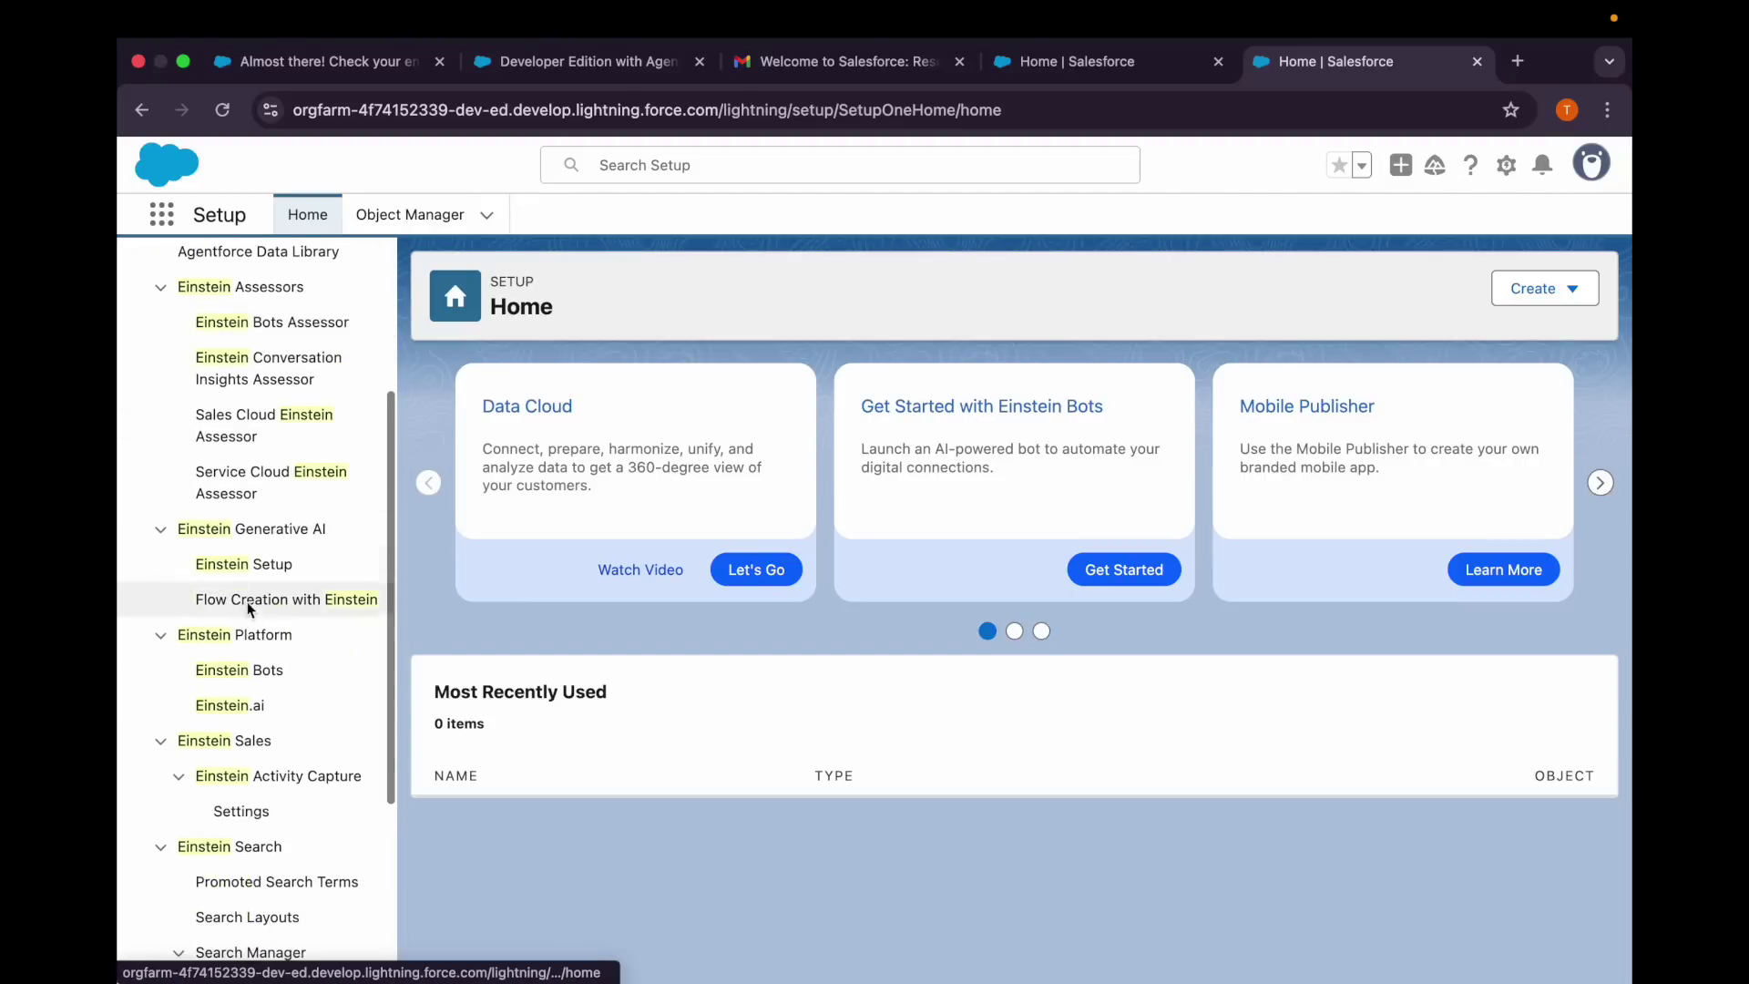
pyautogui.click(242, 569)
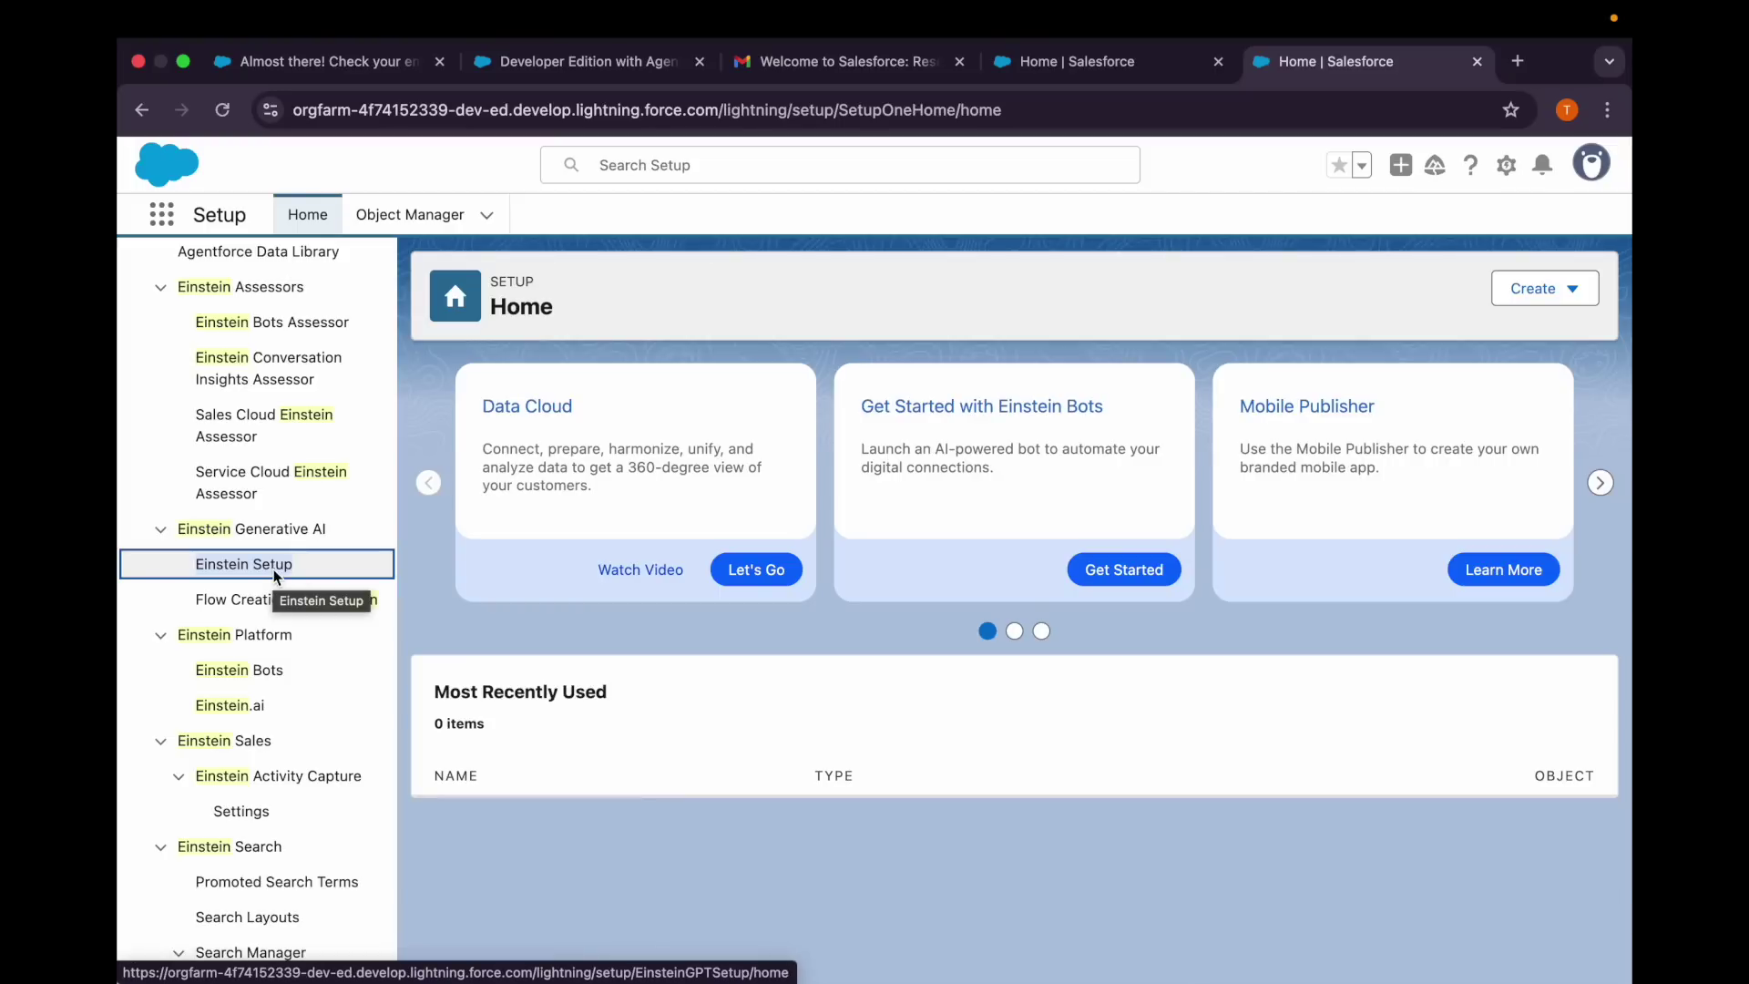
pyautogui.click(261, 574)
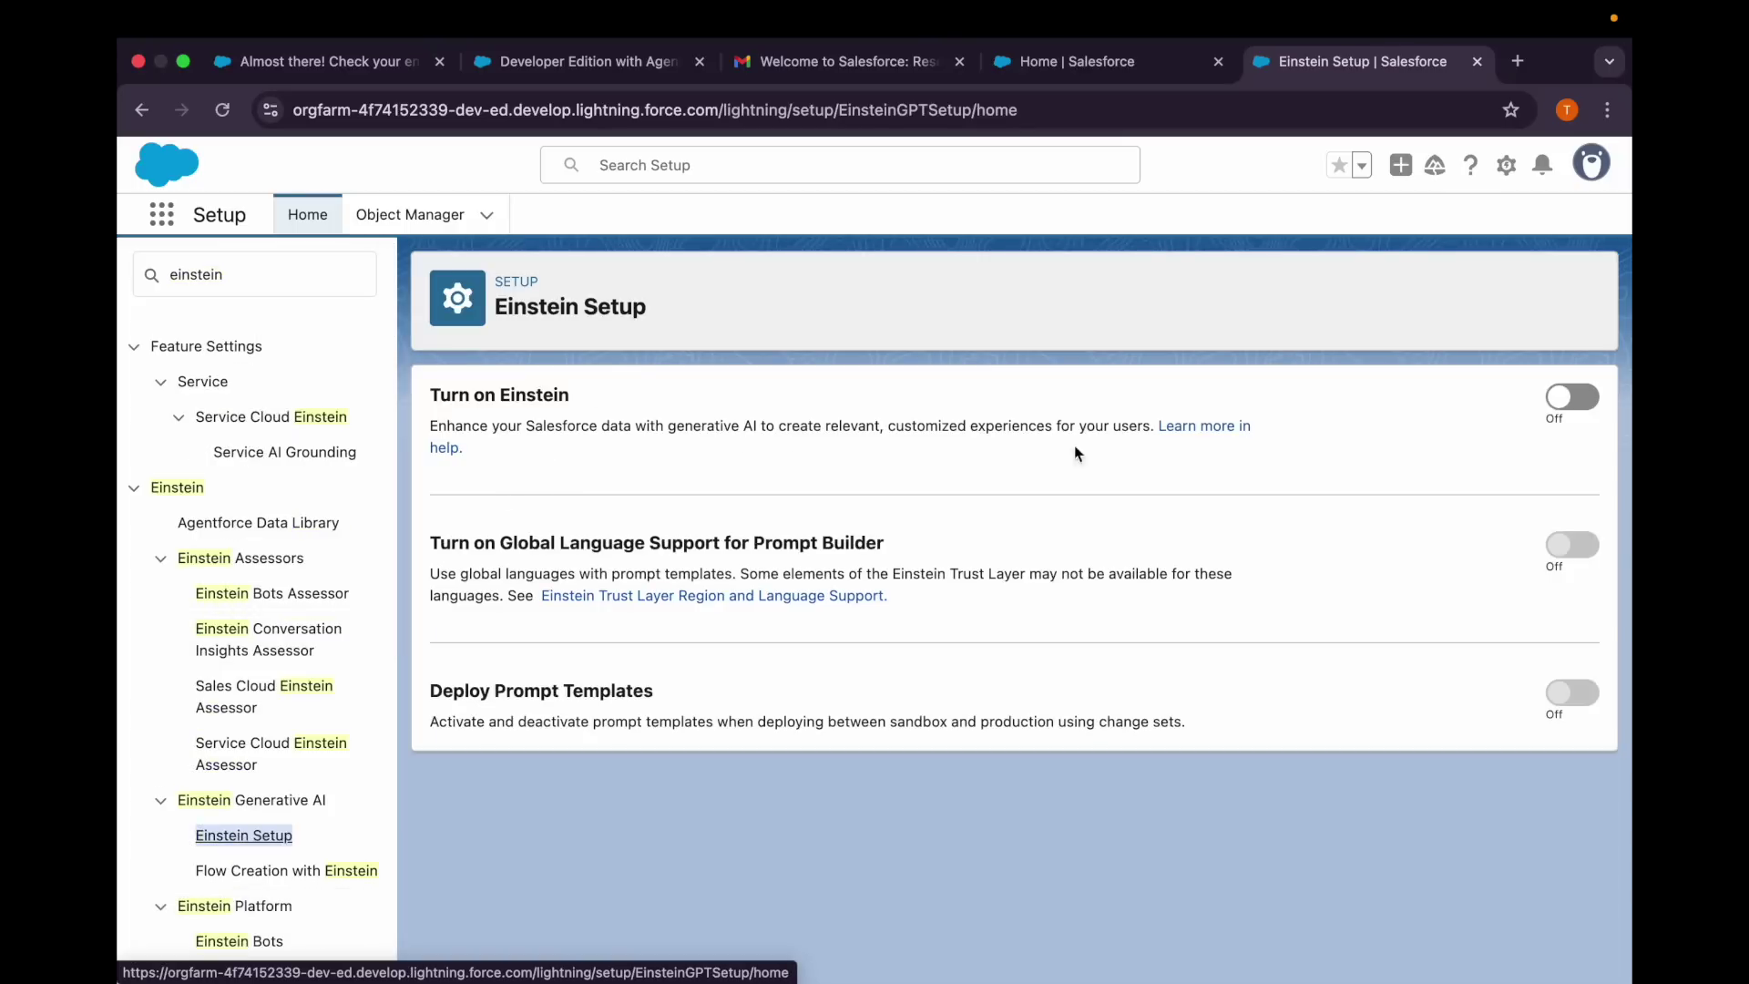
# Turn on Einstein, reload the page, and search Quick Find for 'agent'.
pyautogui.click(1560, 402)
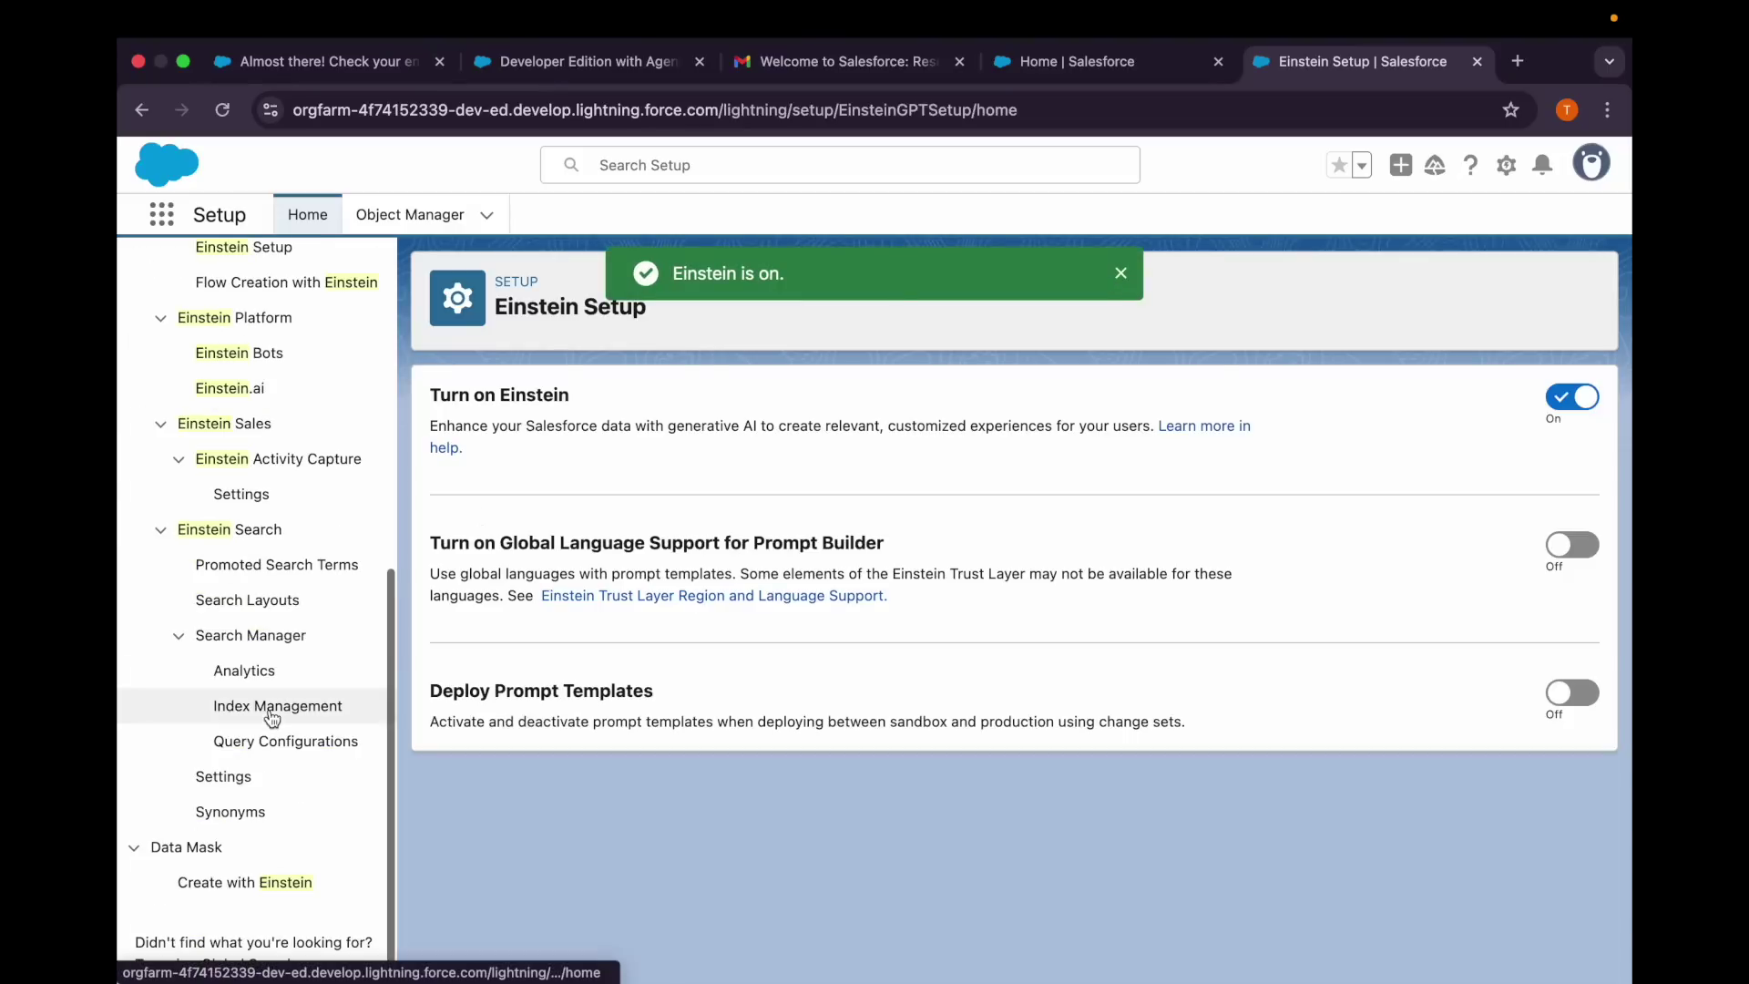
pyautogui.scroll(10, 281, 653)
pyautogui.click(198, 273)
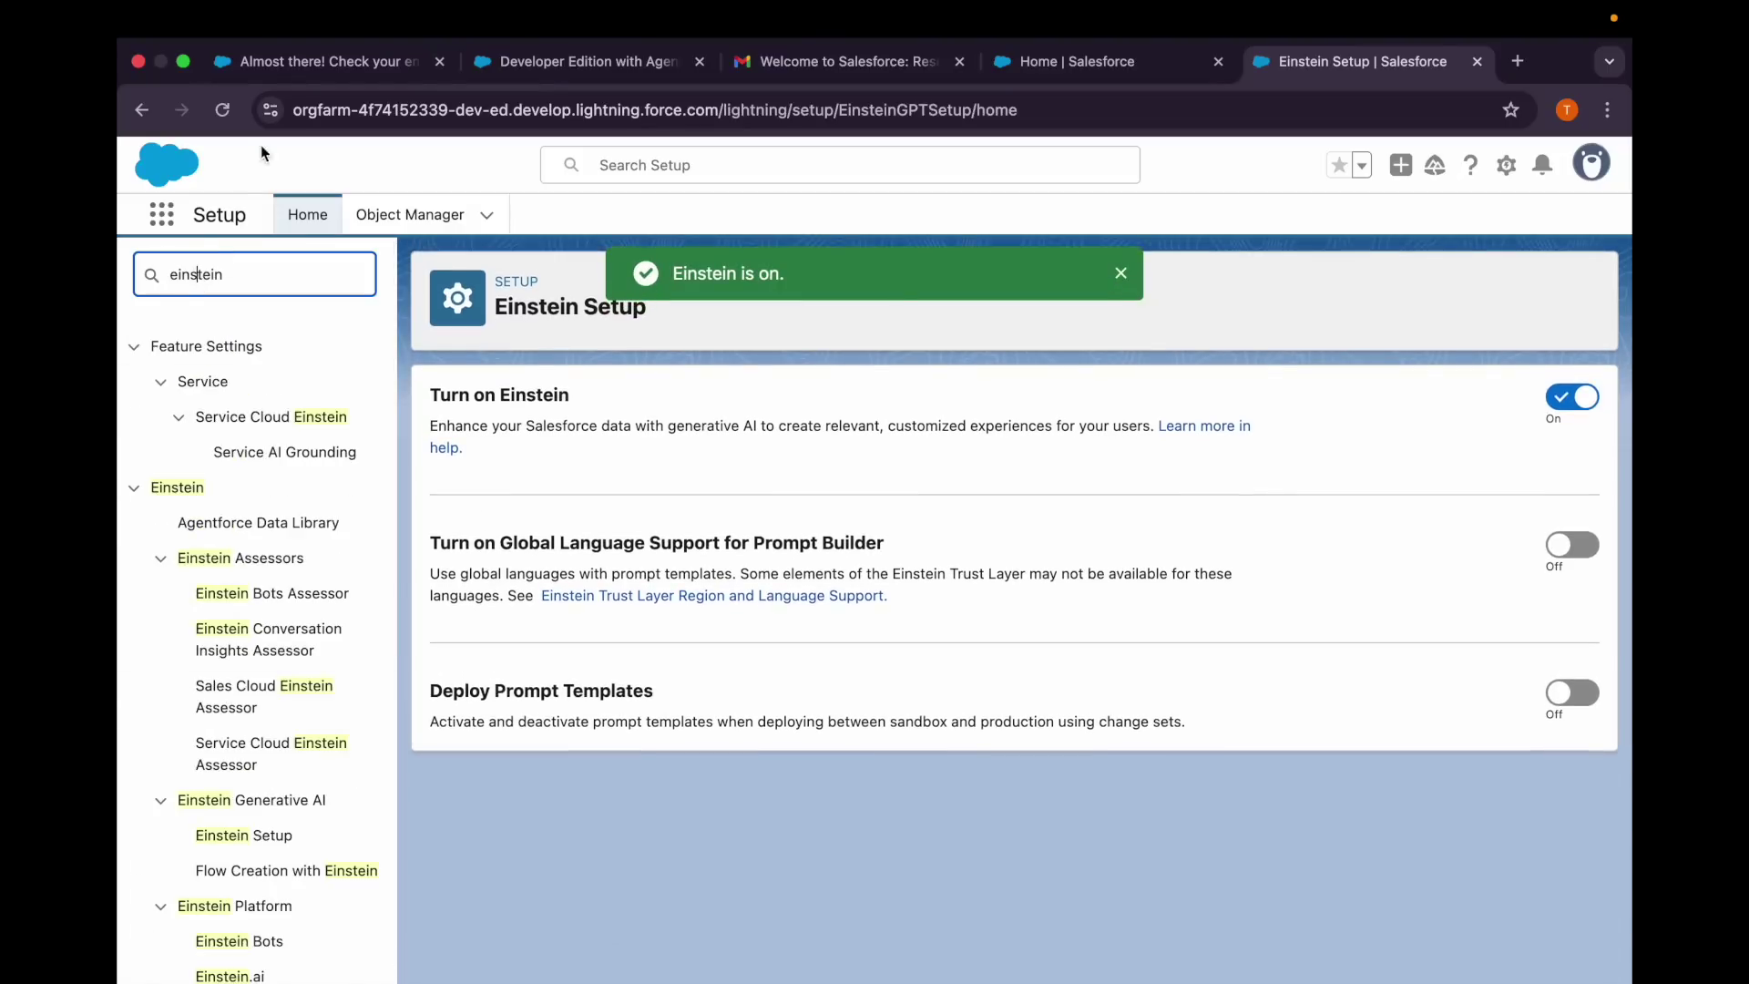
pyautogui.click(222, 109)
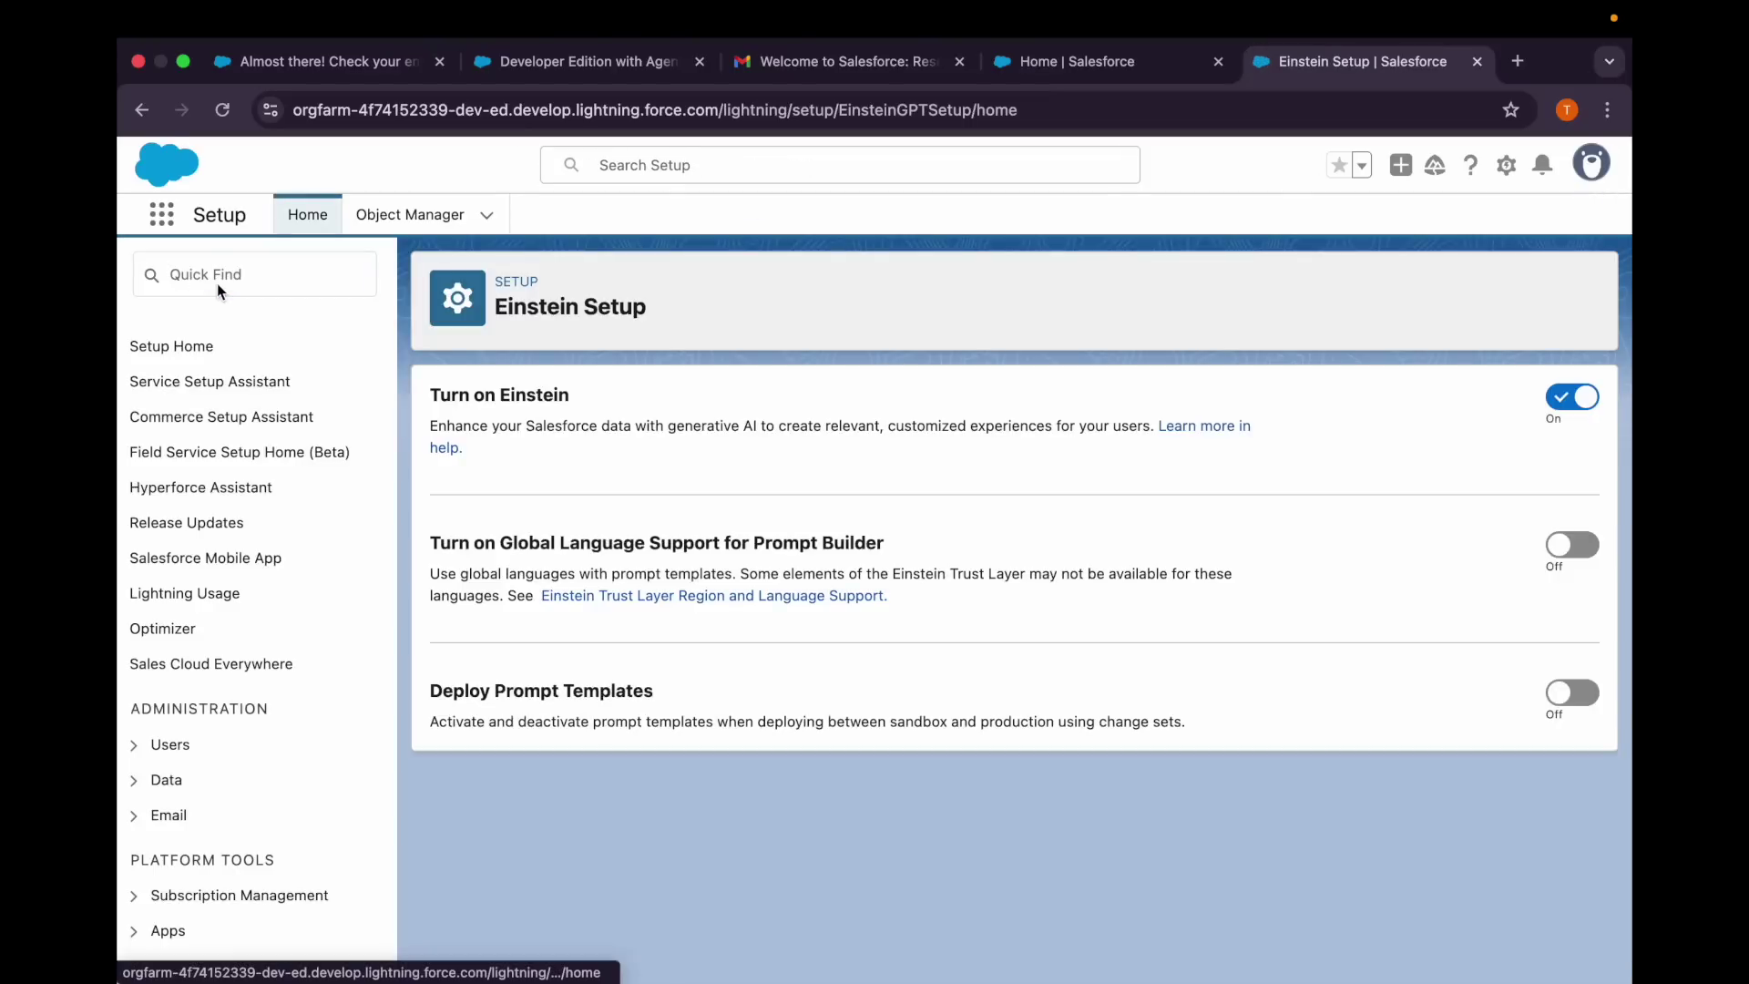
pyautogui.click(217, 282)
pyautogui.write('age')
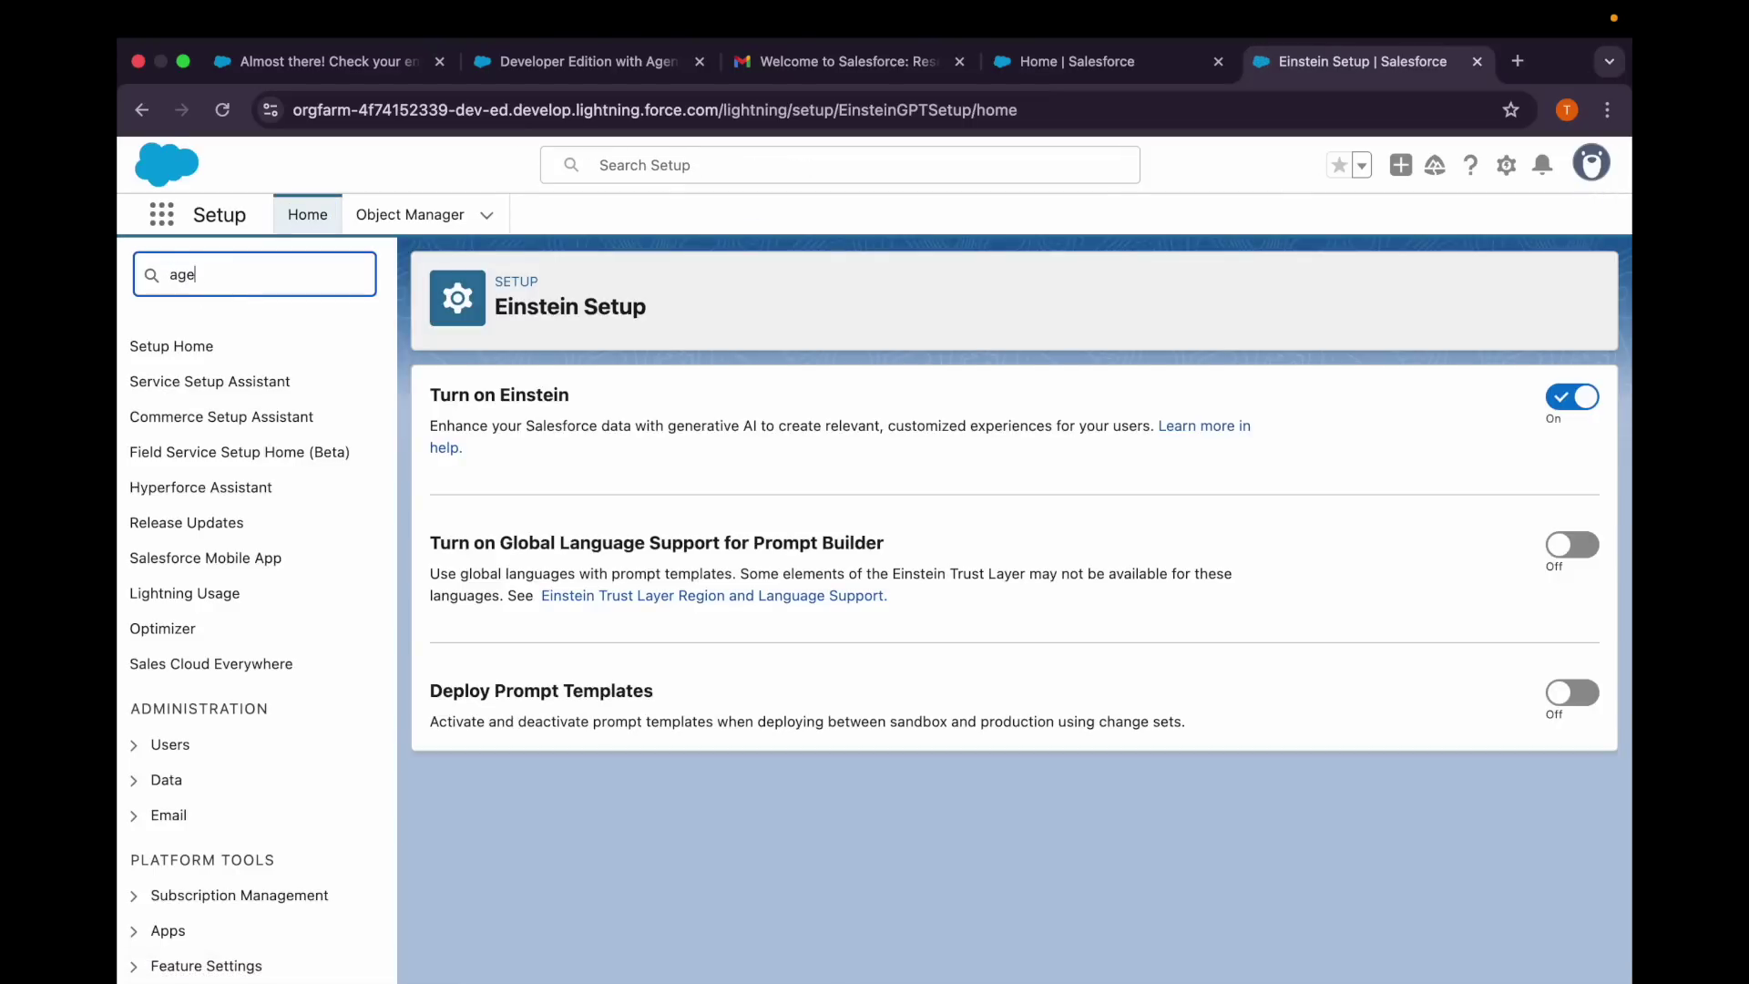
pyautogui.write('nt')
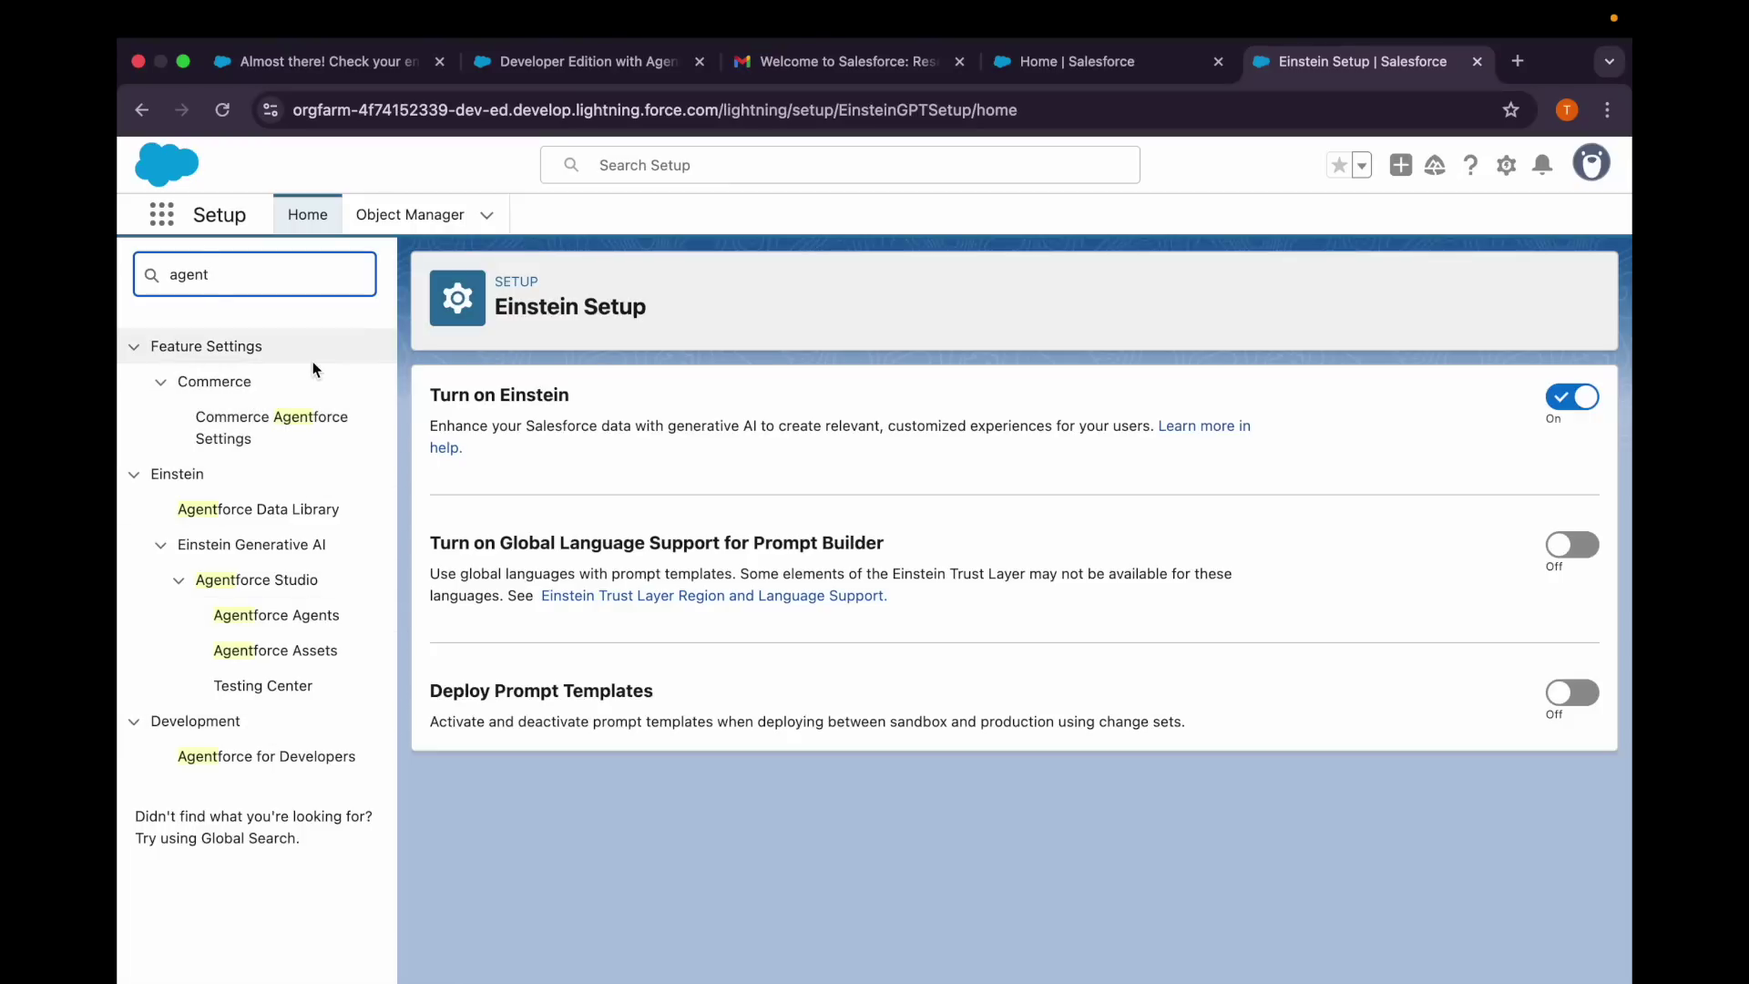
# On Agentforce Agents, switch on Agentforce and the Agentforce (Default) Agent, then reload.
pyautogui.click(256, 616)
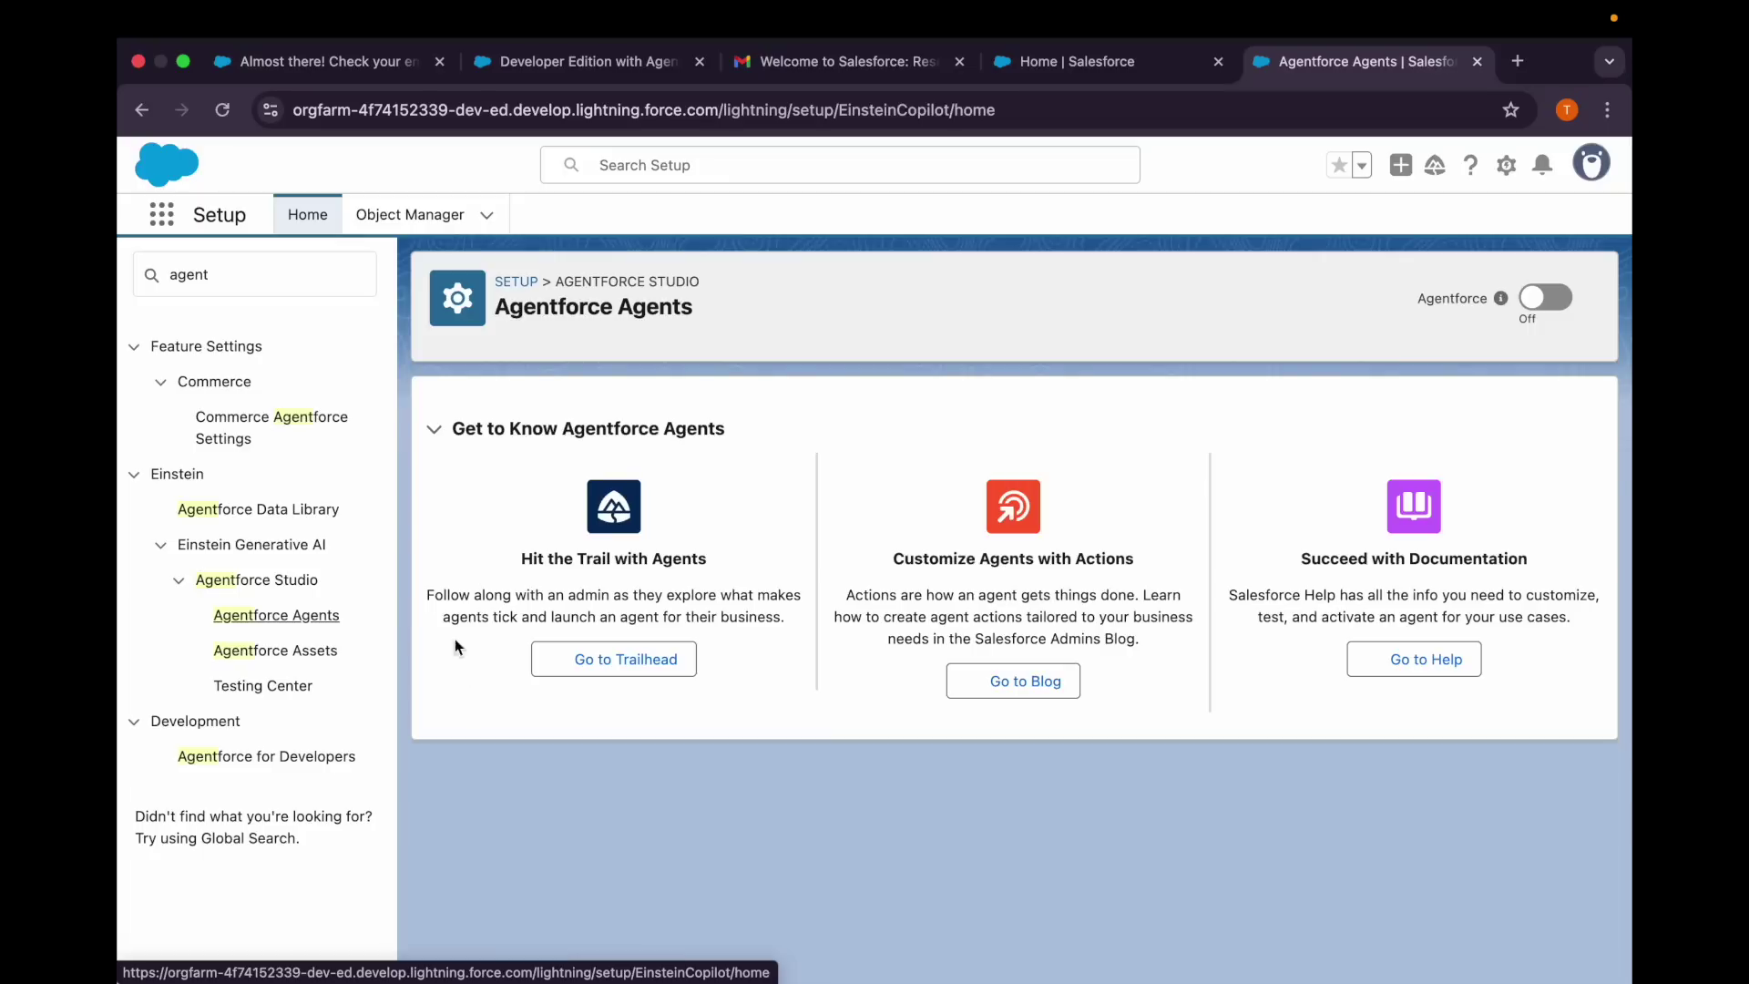
pyautogui.click(1550, 301)
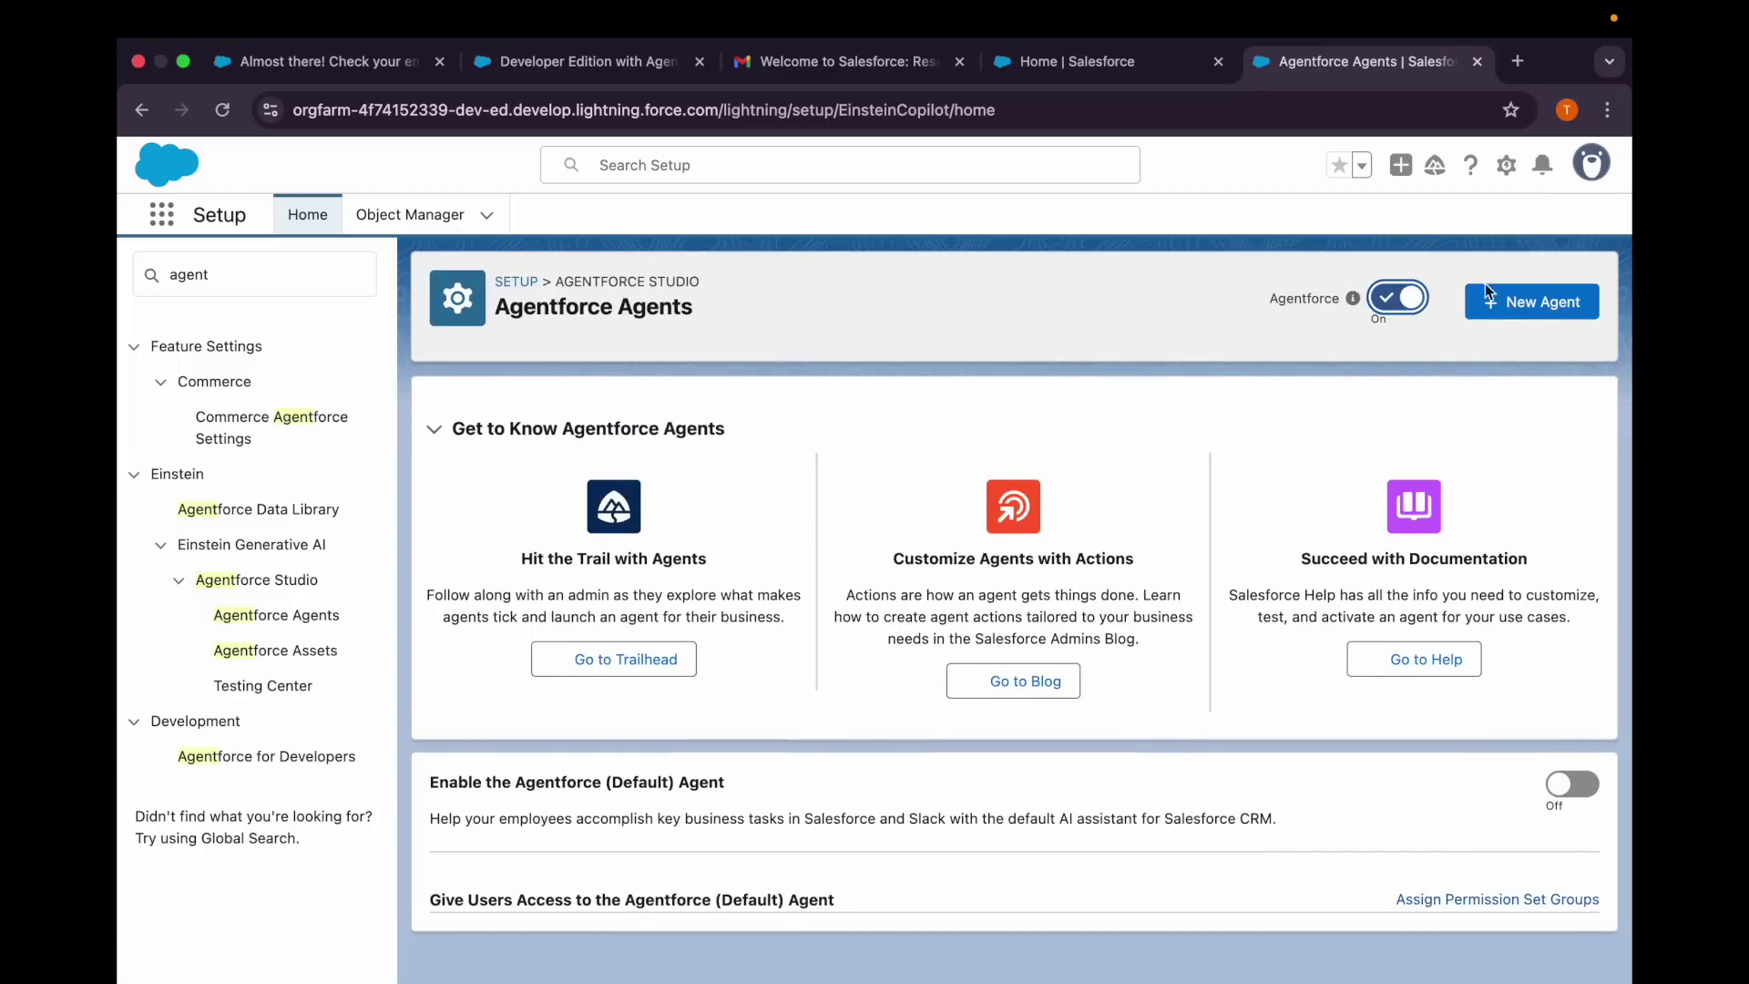
pyautogui.click(1540, 301)
pyautogui.click(1557, 785)
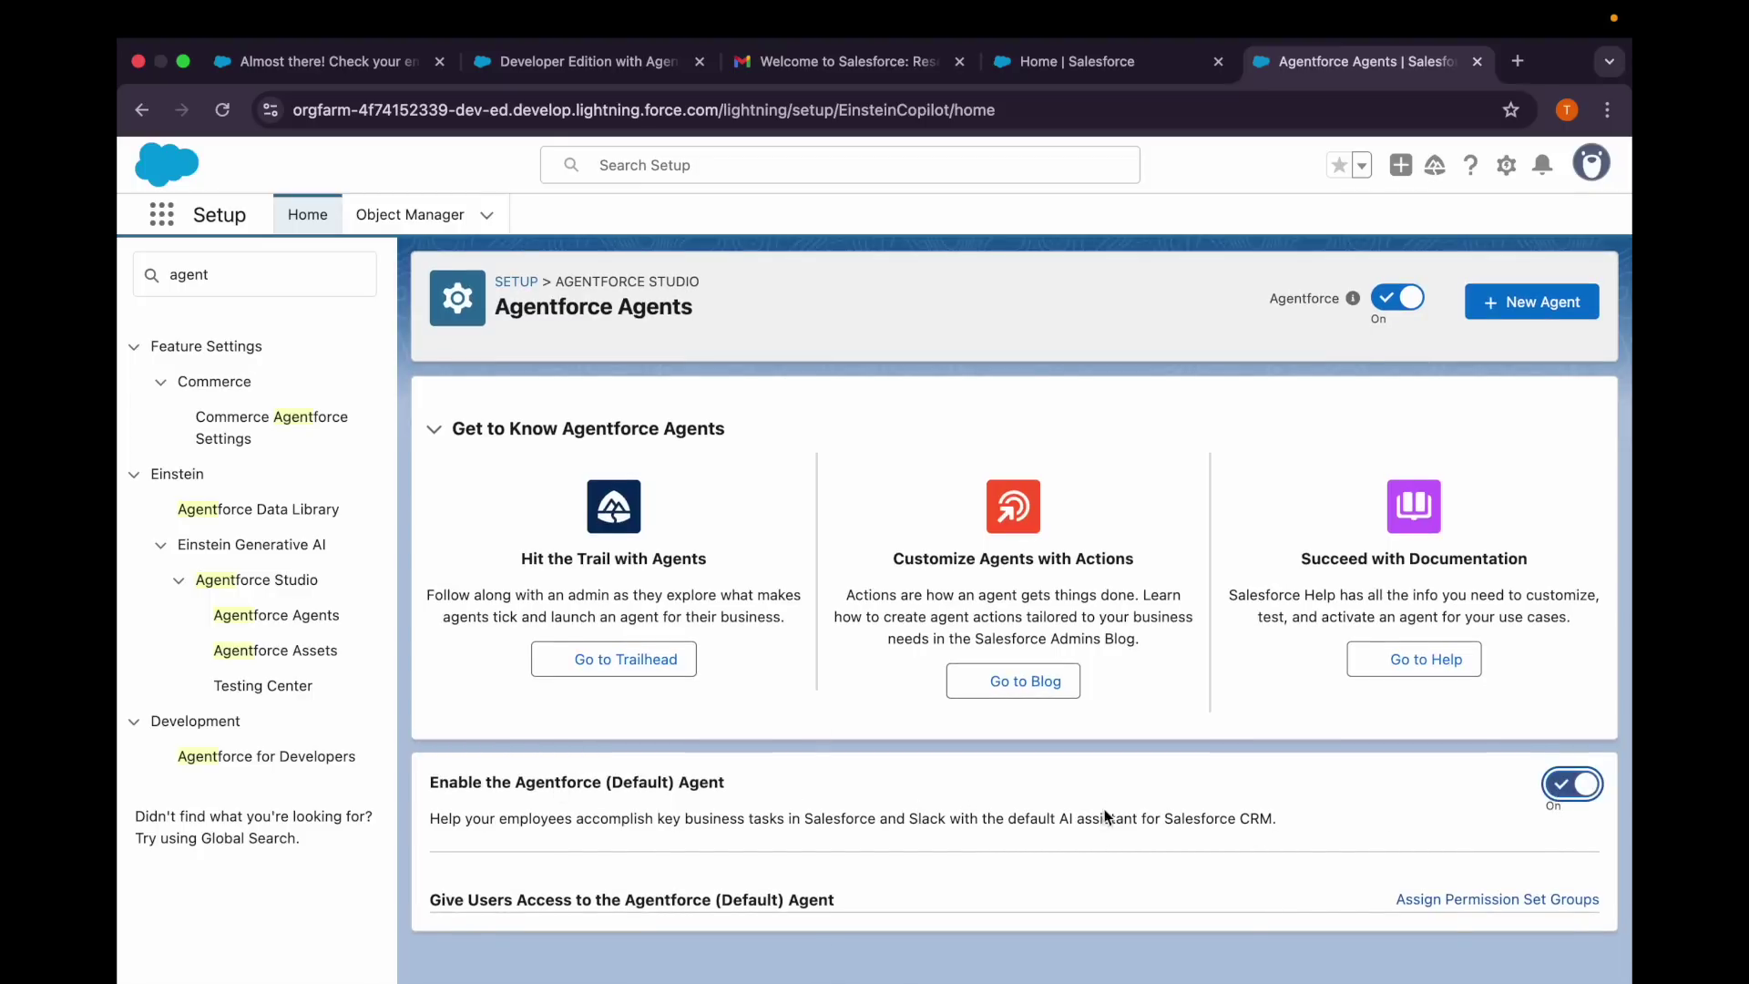
pyautogui.click(224, 111)
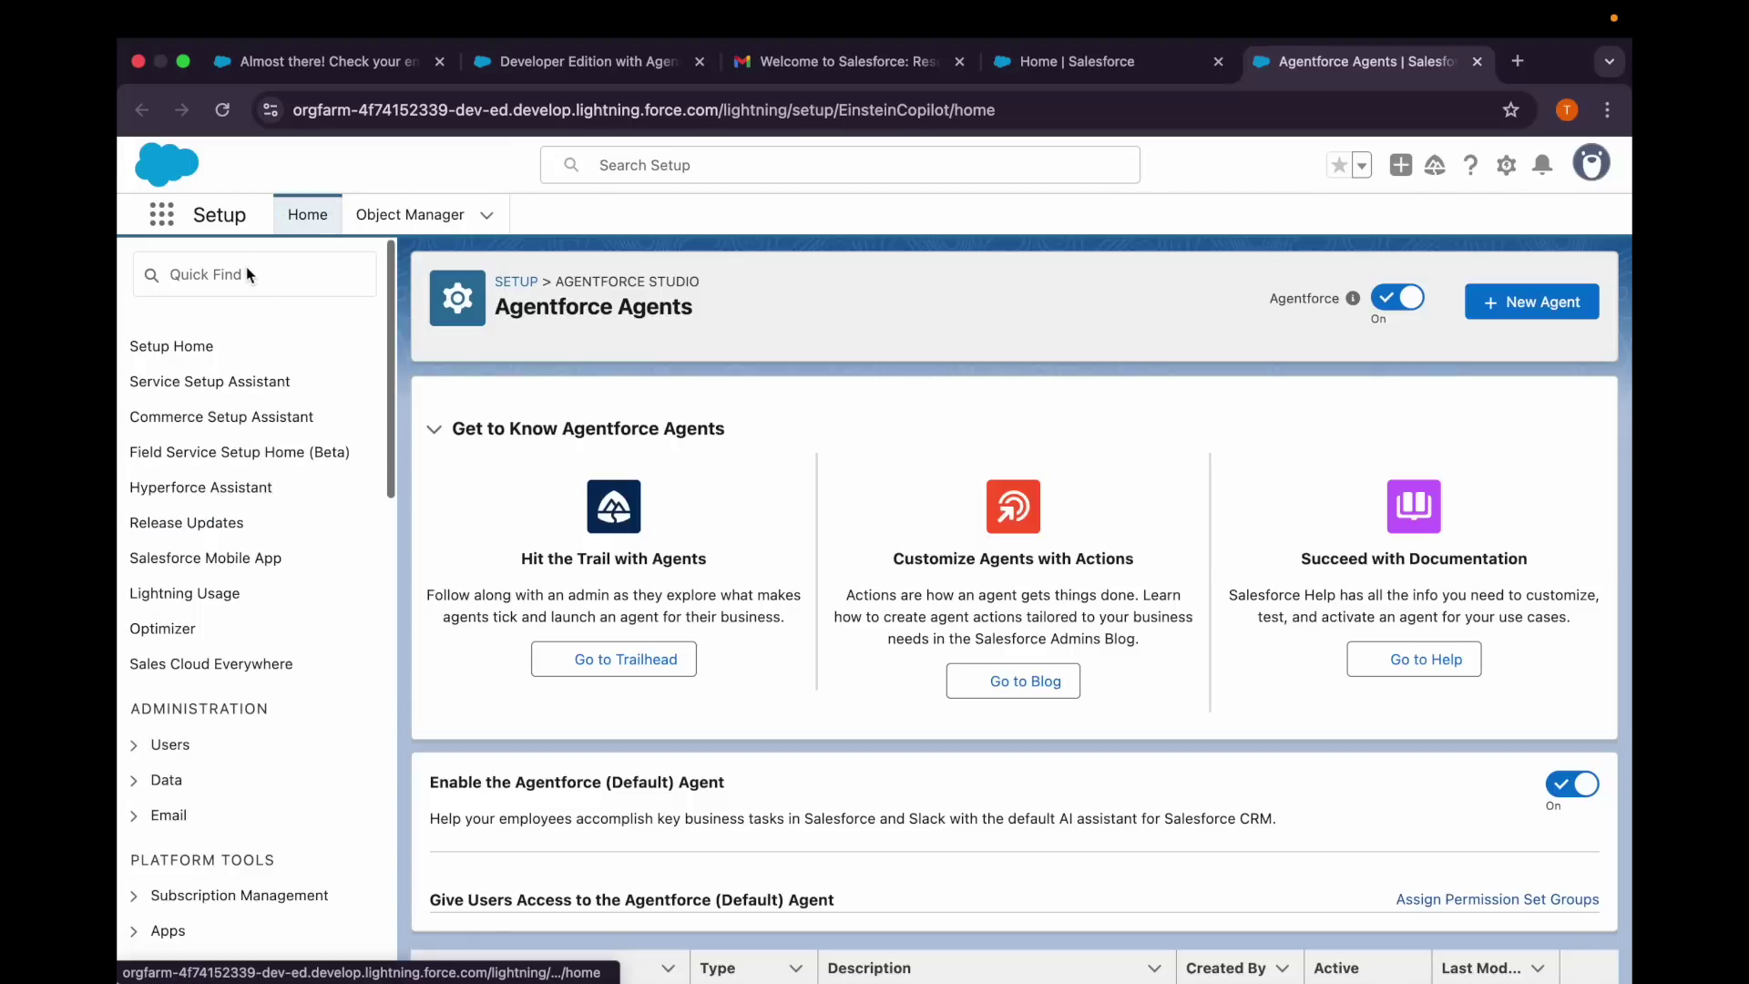
# Search 'agent' in Quick Find and open Agentforce Agents to view the Agentforce (Default) agent.
pyautogui.click(248, 275)
pyautogui.write('agent')
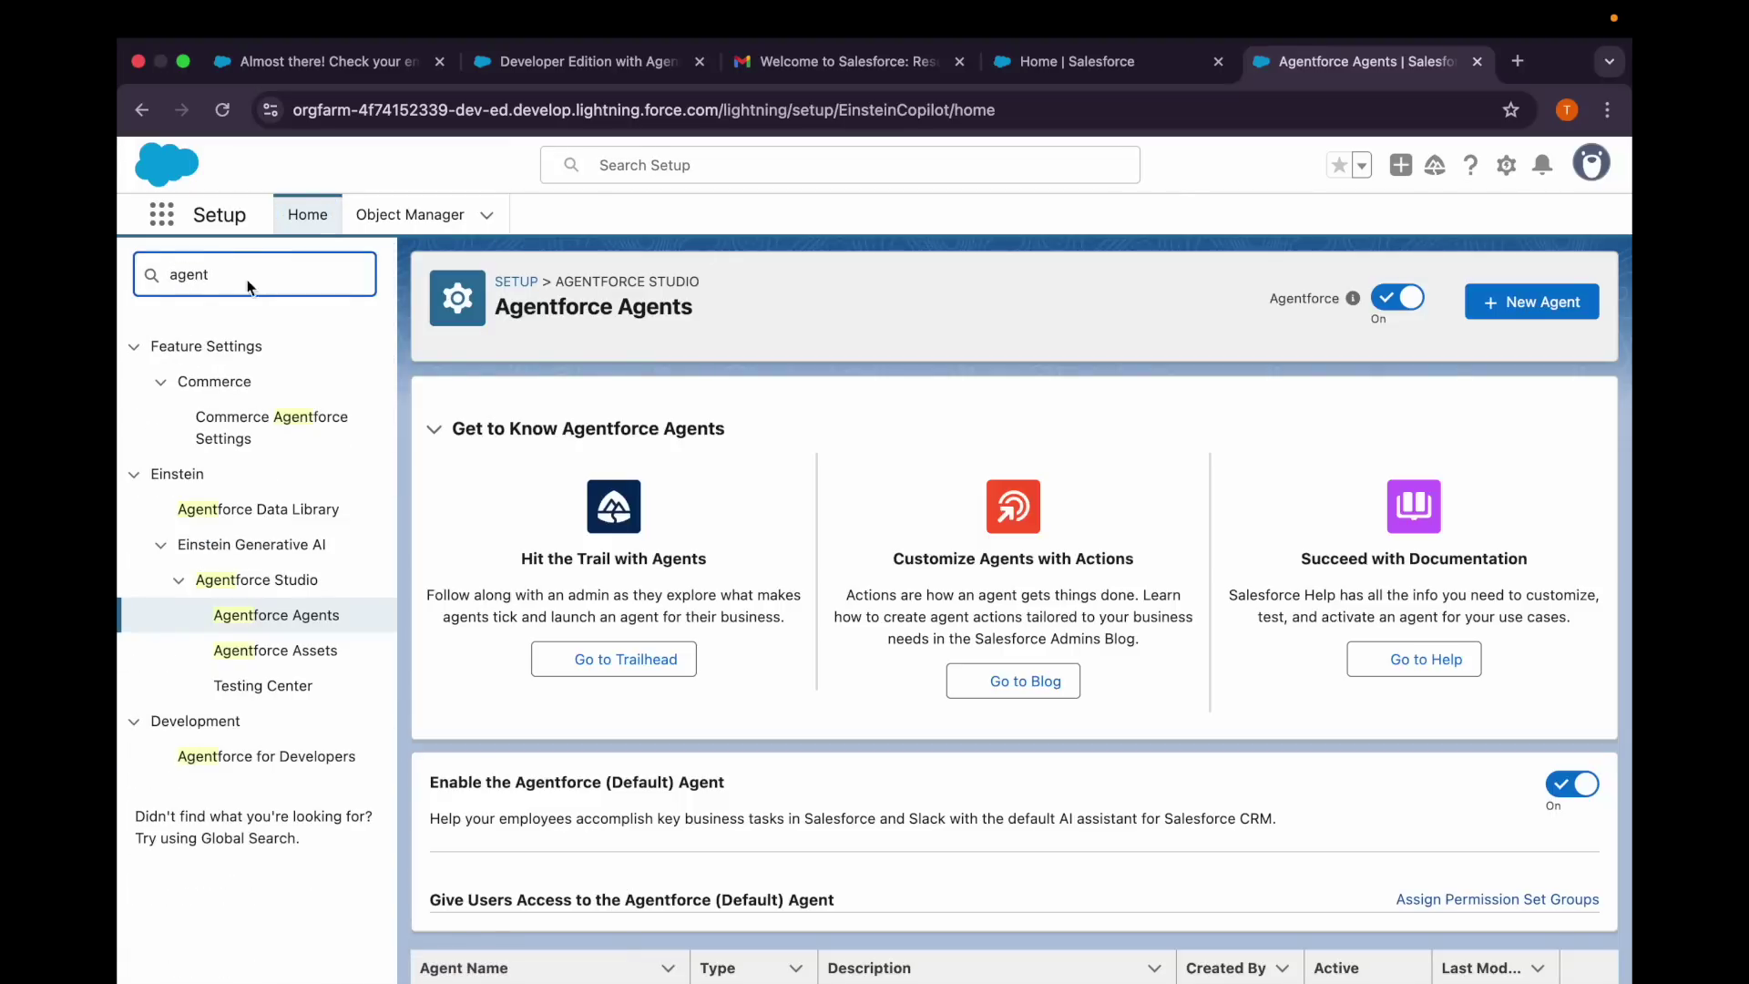
pyautogui.click(276, 618)
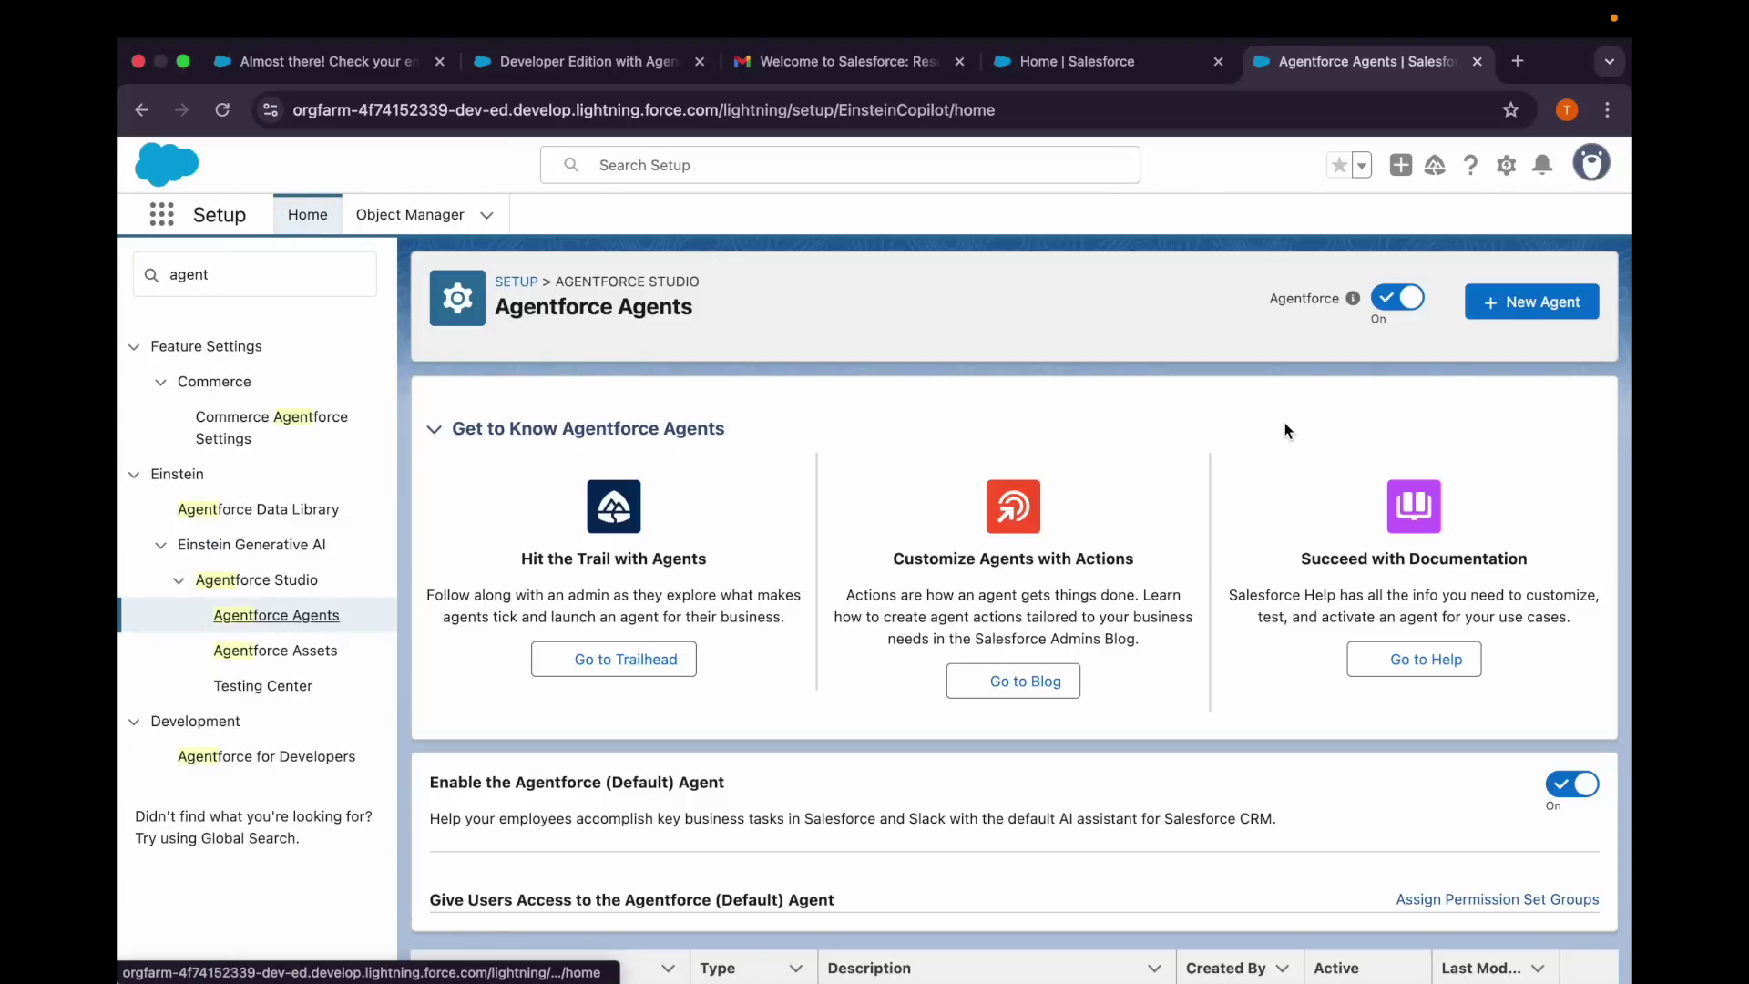
pyautogui.scroll(-1, 1290, 597)
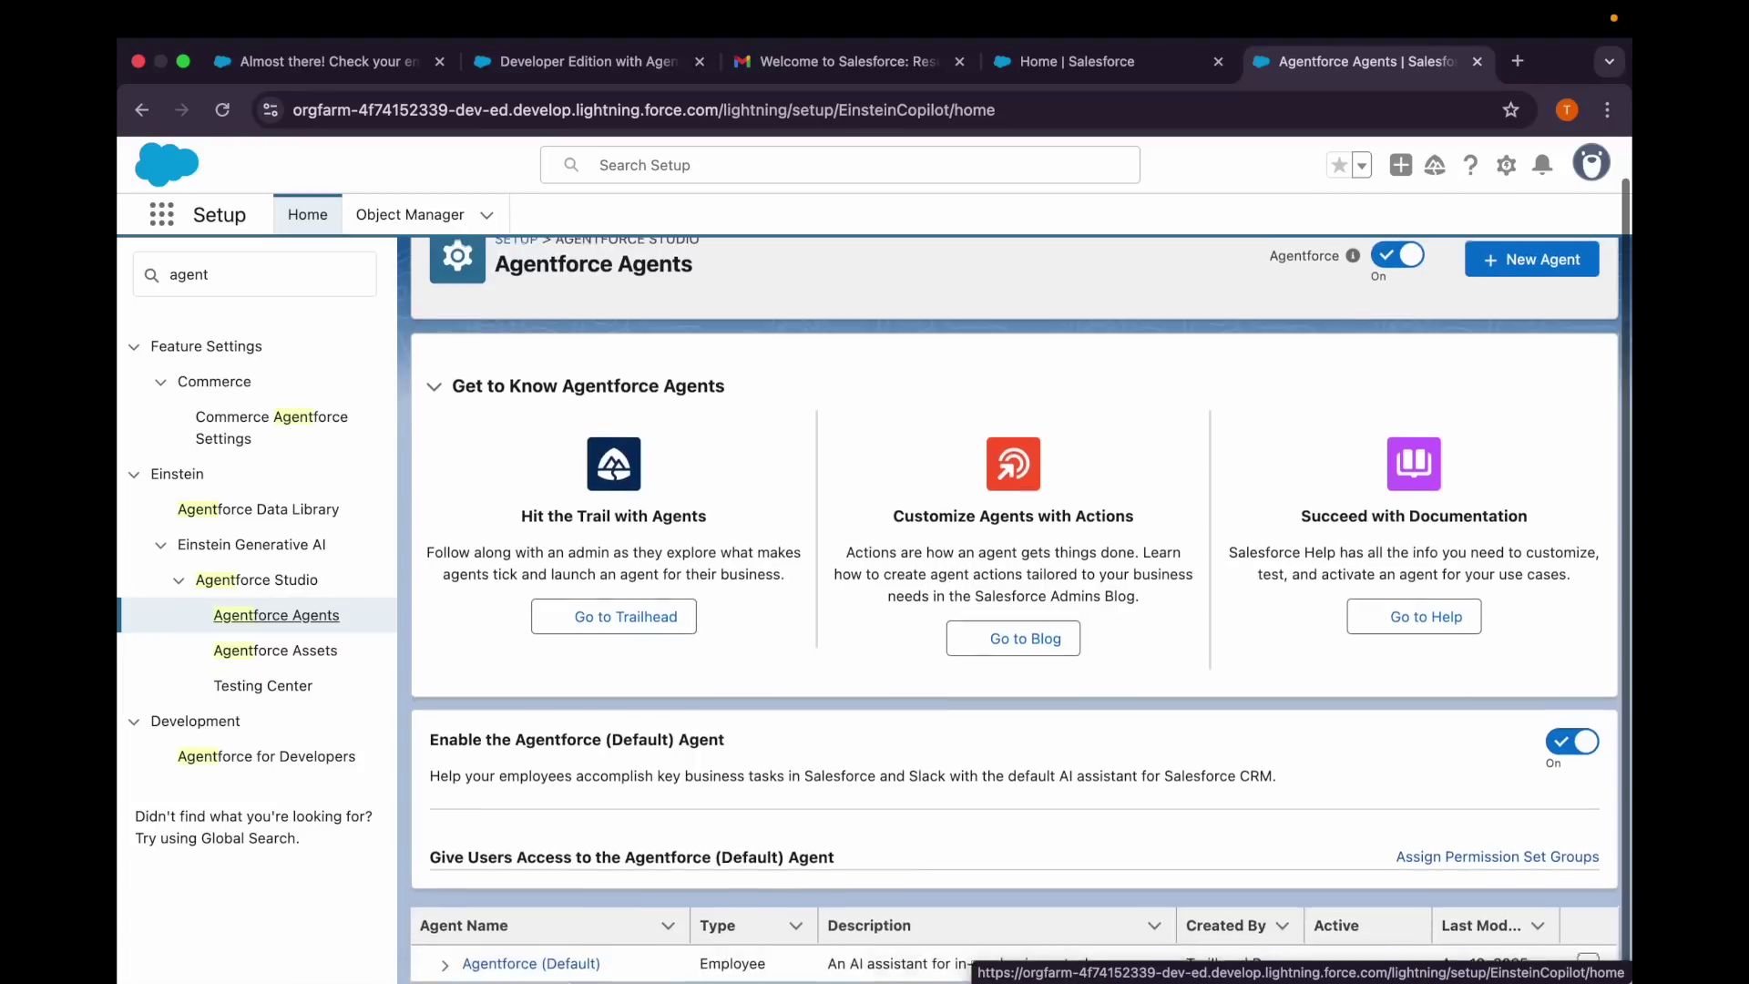